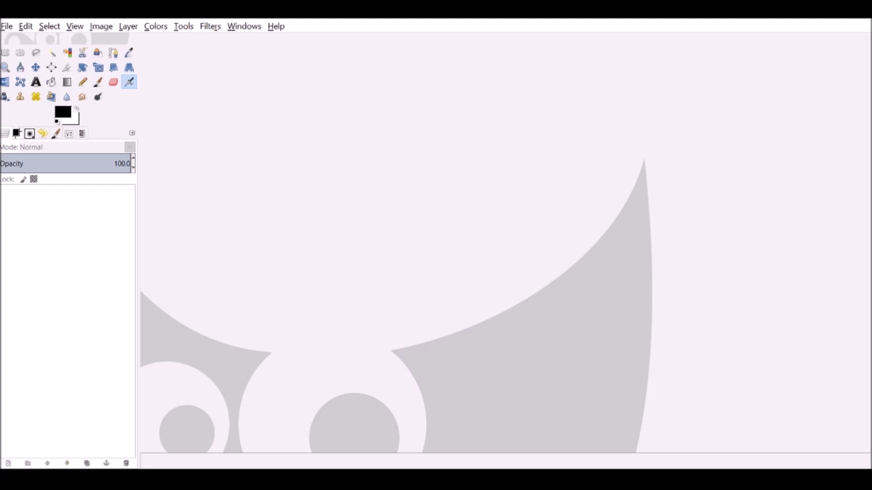
# Open Obelisk.png and add the TexturesCom_DecalsDamageBrick0017_1 image as a new layer above it
pyautogui.moveTo(329, 166); pyautogui.dragTo(346, 199)
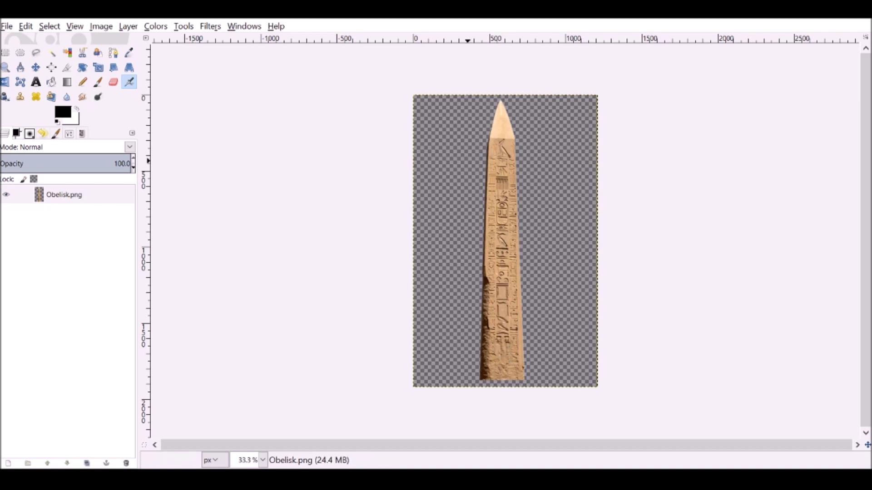
pyautogui.moveTo(467, 161); pyautogui.dragTo(487, 292)
pyautogui.scroll(2, 528, 226)
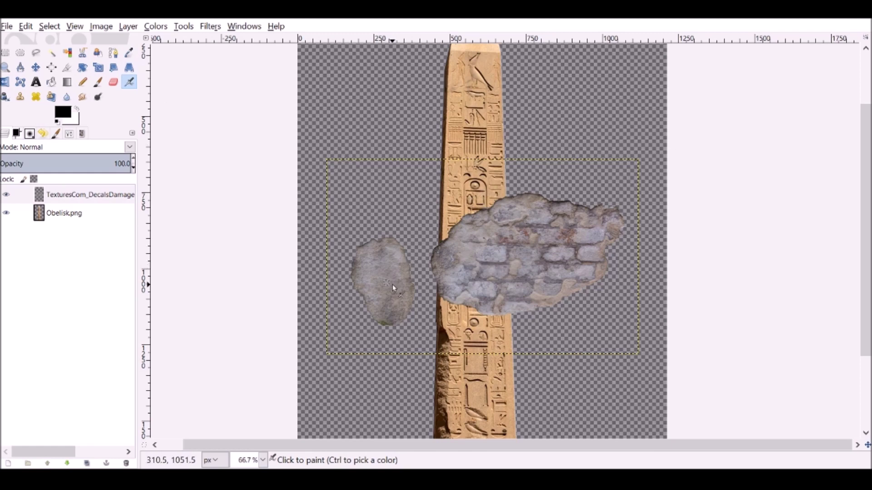
# Outline the small plaster patch beside the grey brick decal with Free Select and delete it
pyautogui.click(36, 52)
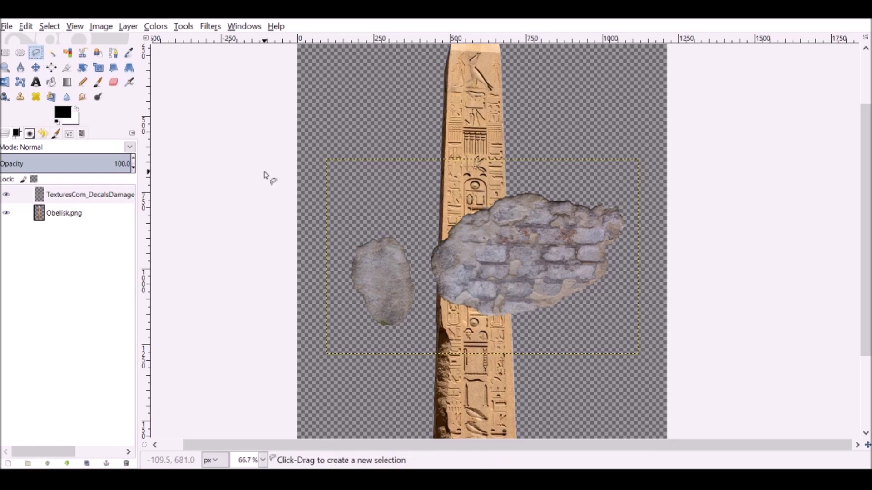
pyautogui.moveTo(370, 218); pyautogui.dragTo(389, 191)
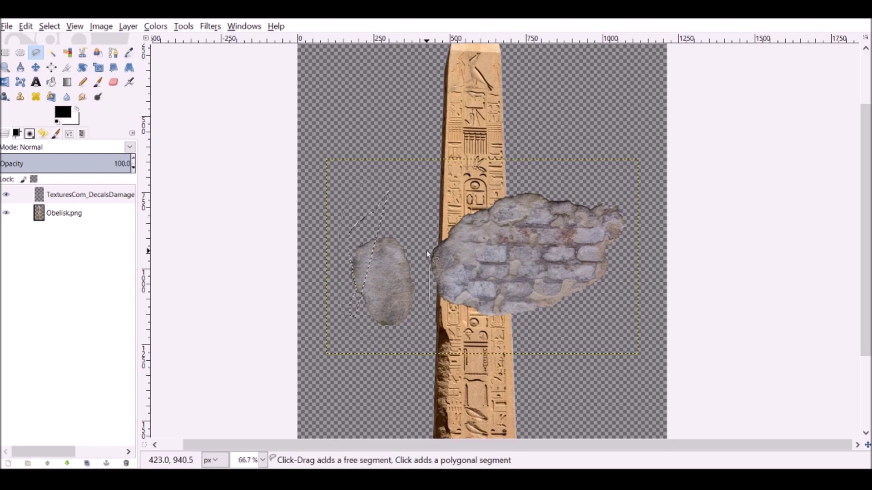
pyautogui.click(395, 184)
pyautogui.press('Return')
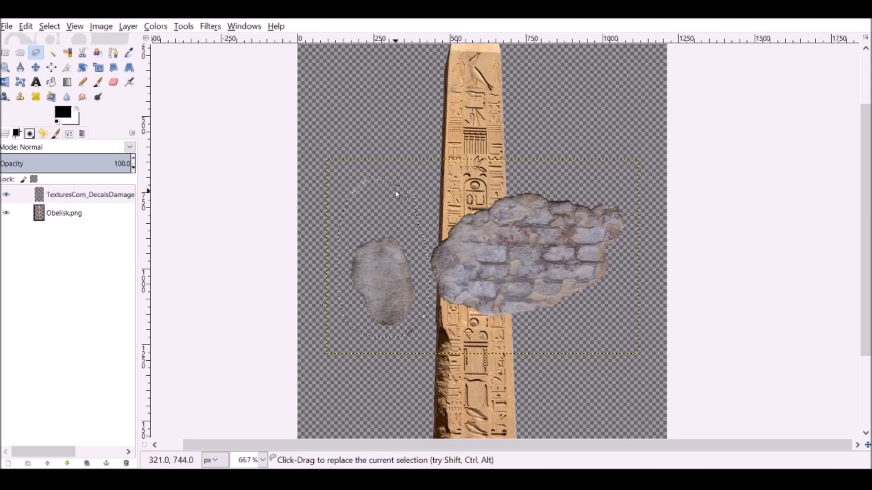
pyautogui.press('Delete')
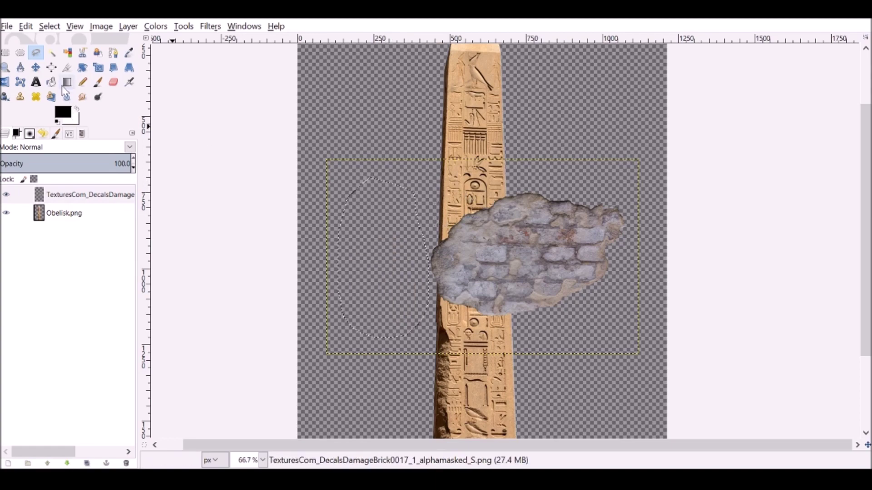
# Scale the grey brick decal down and position it across the obelisk's left edge
pyautogui.click(99, 68)
pyautogui.click(608, 186)
pyautogui.moveTo(608, 186); pyautogui.dragTo(593, 247)
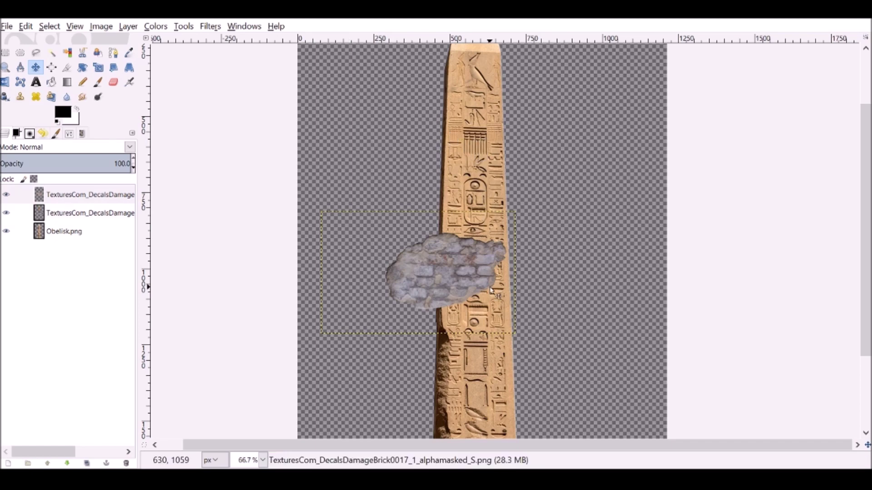
# Scale the red brick decal layer down and place it over the obelisk's upper shaft, above the grey brick decal
pyautogui.moveTo(498, 221); pyautogui.dragTo(481, 132)
pyautogui.scroll(3, 482, 134)
pyautogui.moveTo(489, 231)
pyautogui.mouseDown()
pyautogui.moveTo(487, 219)
pyautogui.moveTo(487, 235)
pyautogui.mouseUp()
pyautogui.click(98, 67)
pyautogui.moveTo(597, 148); pyautogui.dragTo(379, 213)
pyautogui.moveTo(425, 285); pyautogui.dragTo(466, 252)
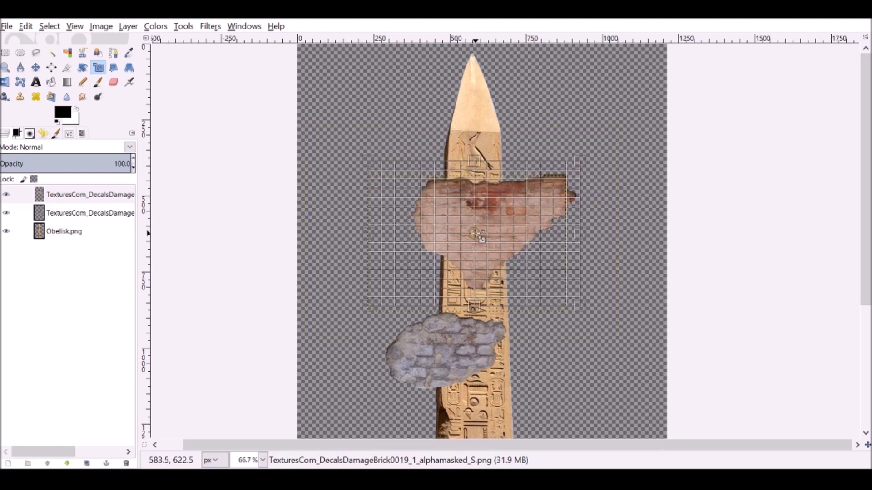
pyautogui.press('Return')
pyautogui.scroll(-3, 443, 139)
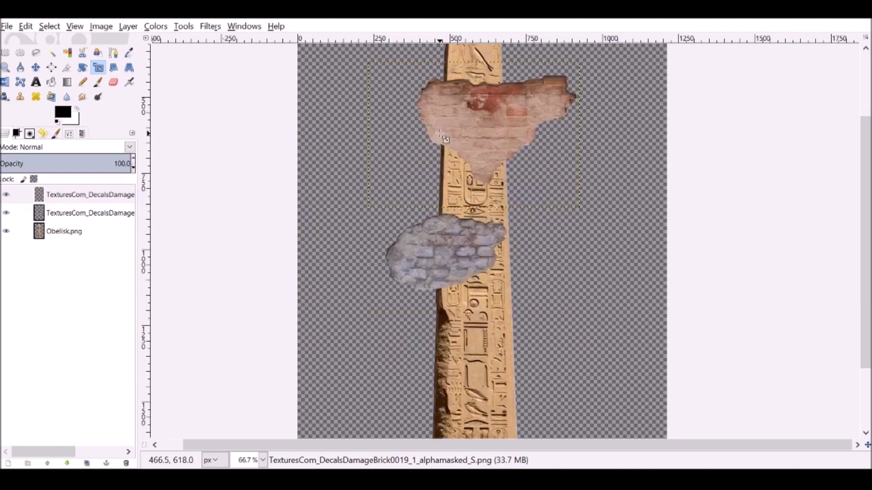
# Hide the red brick decal layer and lower the grey brick decal layer's opacity to 50.2
pyautogui.click(6, 195)
pyautogui.click(6, 195)
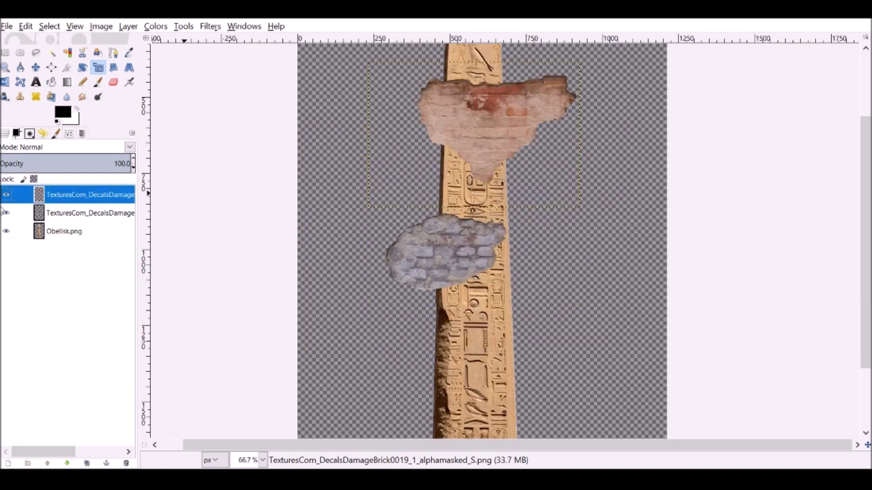
pyautogui.click(6, 195)
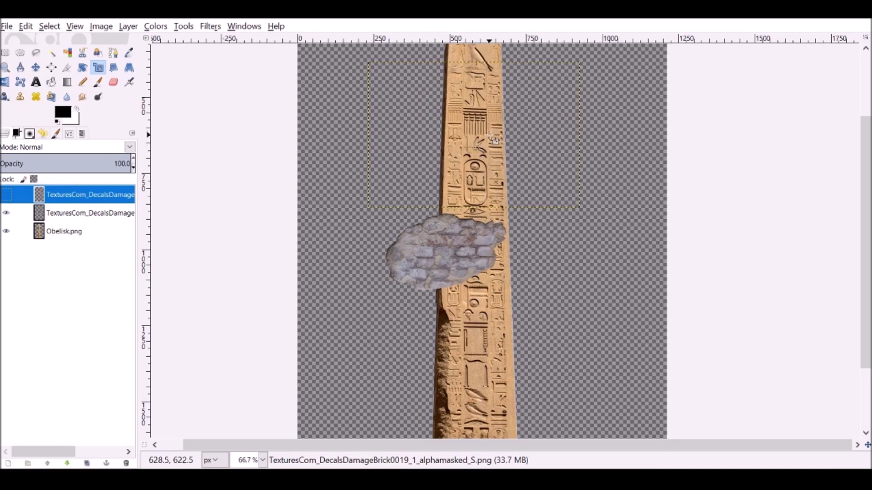
pyautogui.click(70, 213)
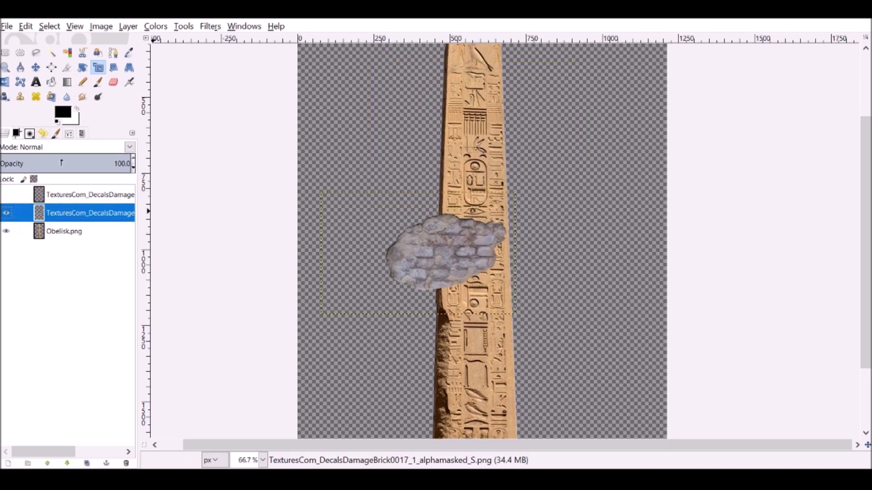
pyautogui.moveTo(90, 164); pyautogui.dragTo(65, 164)
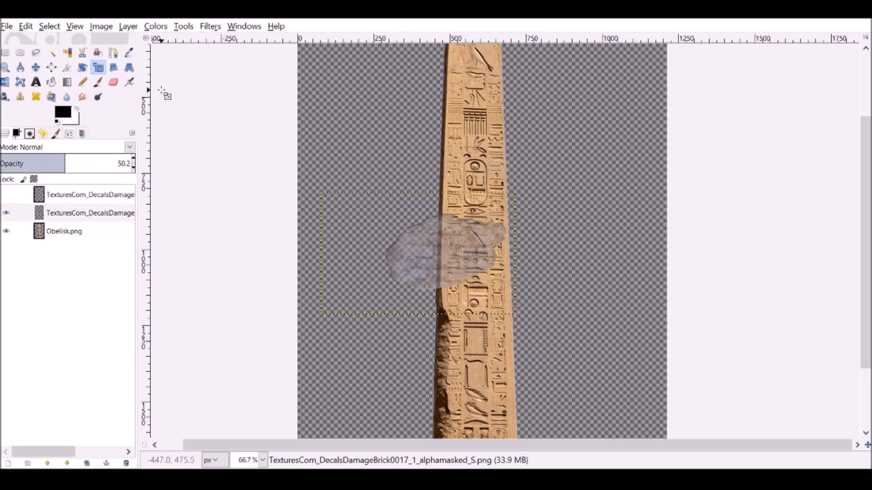
# Outline the part of the grey brick decal overhanging the obelisk's left side with Free Select, using an uneven inner edge, and delete it
pyautogui.click(36, 54)
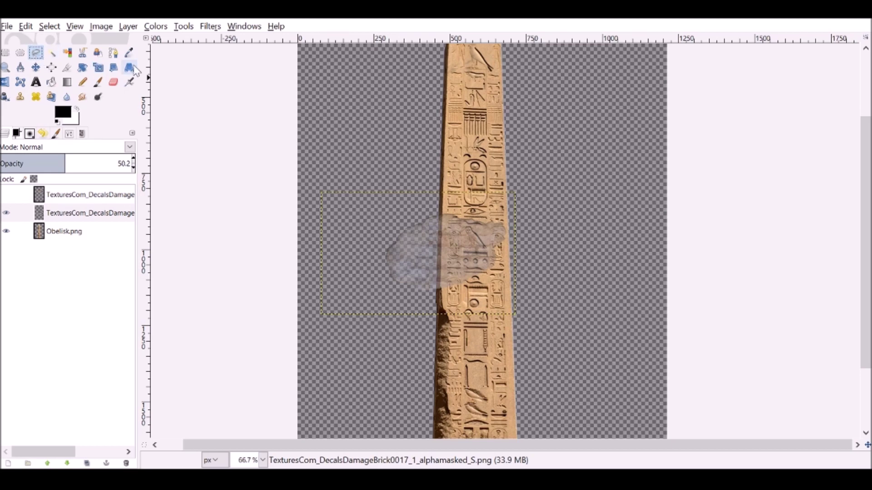
pyautogui.scroll(2, 385, 219)
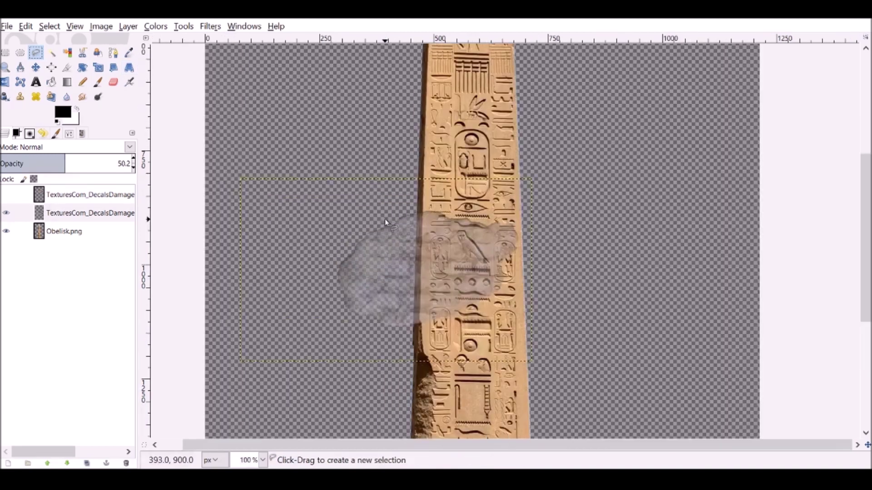
pyautogui.scroll(-4, 429, 224)
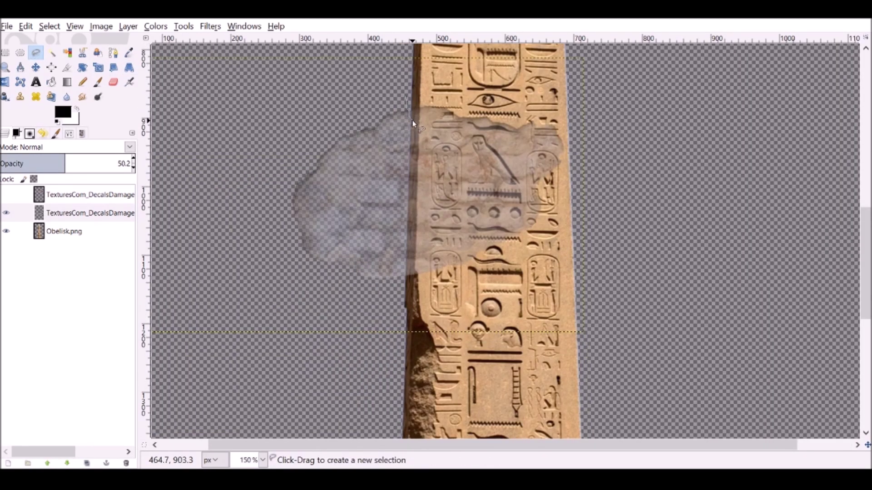
pyautogui.moveTo(416, 188); pyautogui.dragTo(413, 211)
pyautogui.moveTo(415, 262); pyautogui.dragTo(406, 278)
pyautogui.moveTo(246, 230)
pyautogui.mouseDown()
pyautogui.moveTo(248, 140)
pyautogui.moveTo(331, 78)
pyautogui.moveTo(401, 87)
pyautogui.mouseUp()
pyautogui.click(407, 98)
pyautogui.click(406, 97)
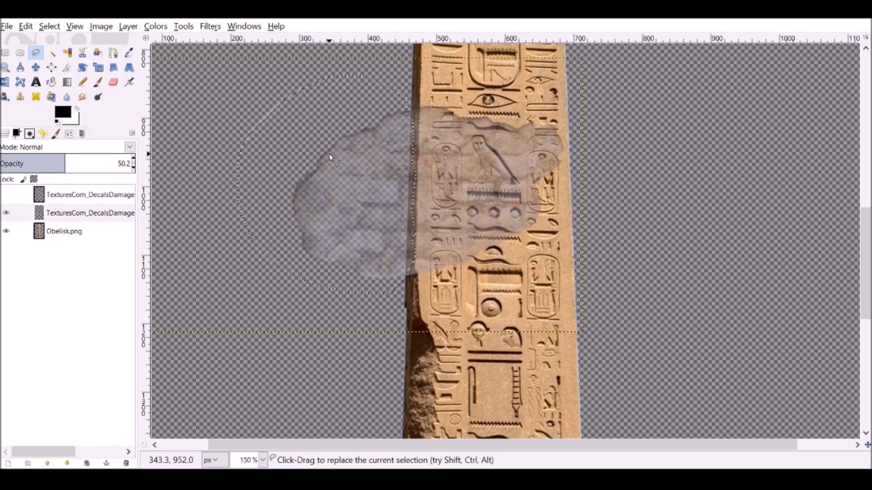
pyautogui.press('Delete')
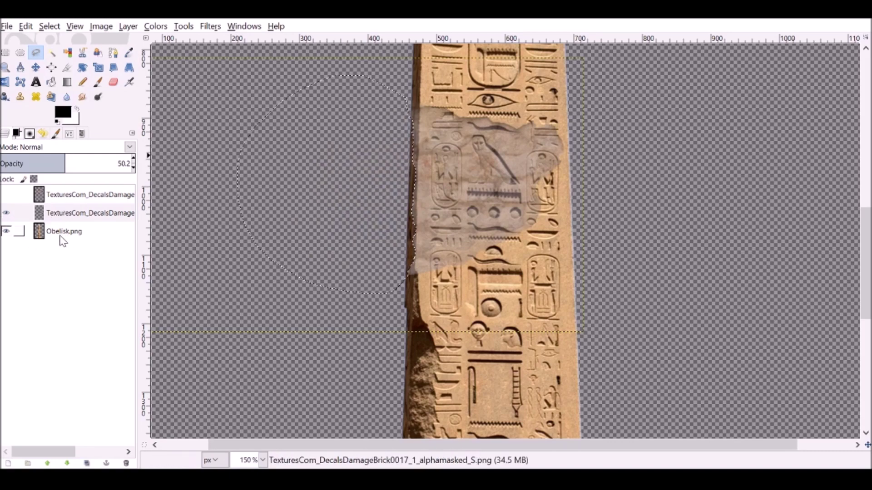
# Delete the same selected area from the Obelisk.png layer and clear the selection
pyautogui.click(62, 236)
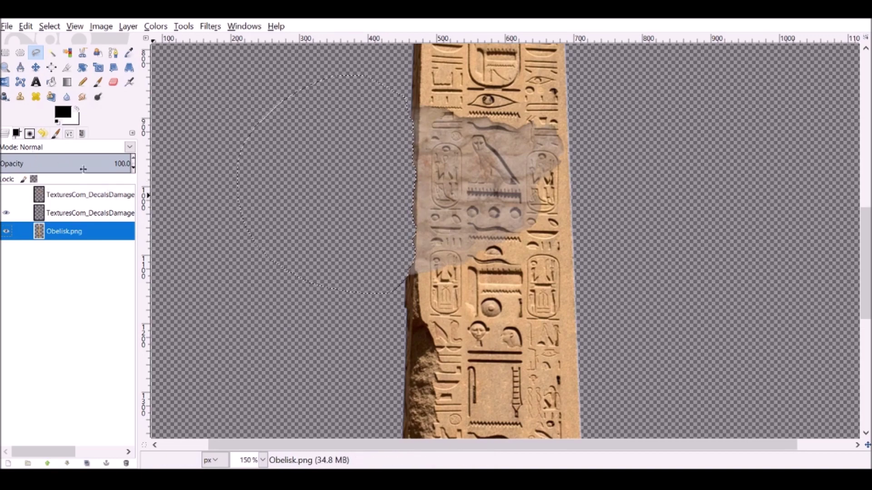
pyautogui.click(49, 25)
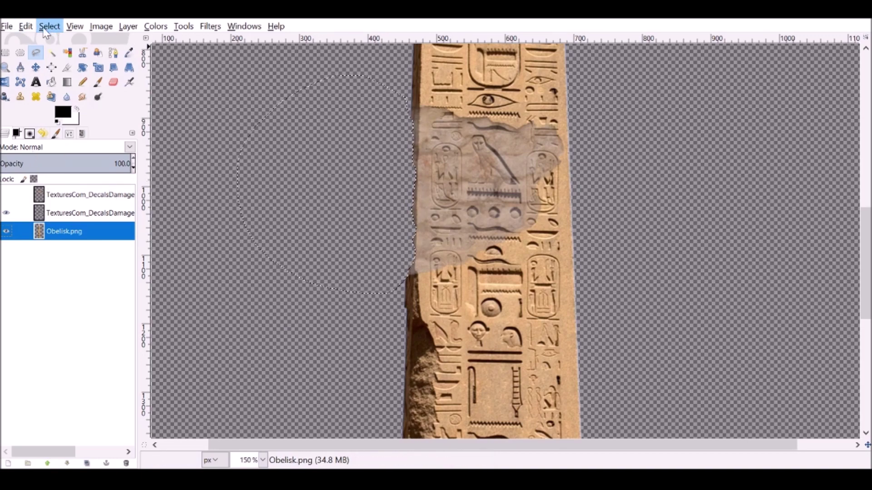
pyautogui.click(53, 57)
# Restore the grey brick decal layer's opacity to 100
pyautogui.click(31, 217)
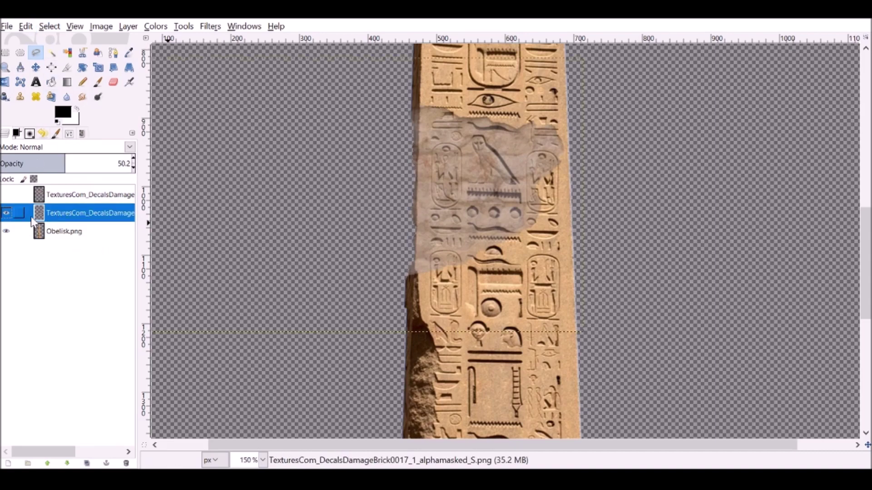
pyautogui.moveTo(60, 164); pyautogui.dragTo(176, 162)
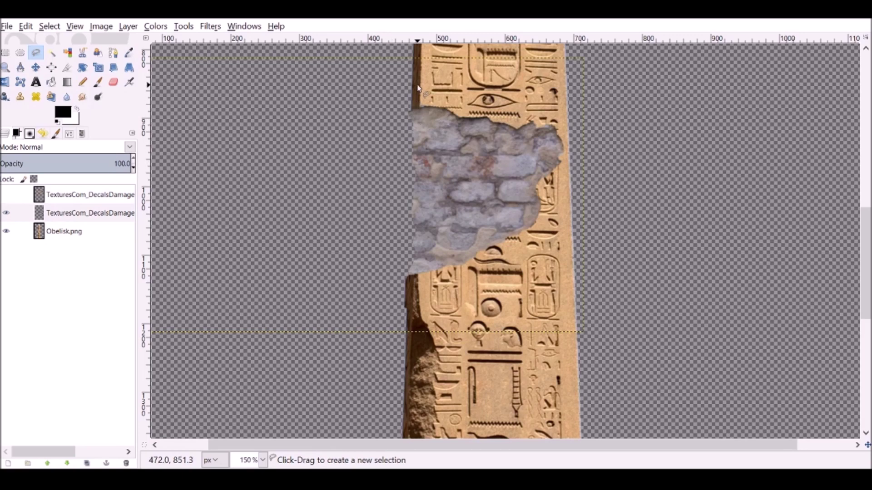
pyautogui.scroll(10, 419, 87)
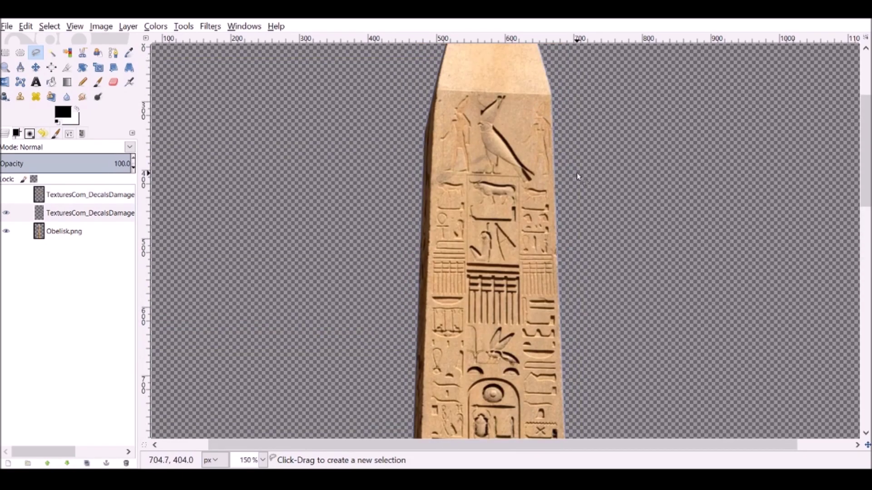
pyautogui.scroll(-6, 433, 136)
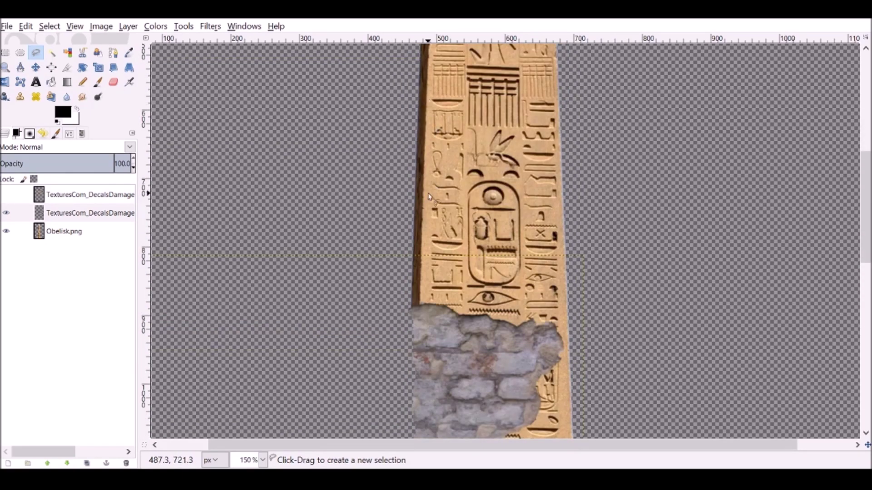
pyautogui.scroll(-6, 415, 148)
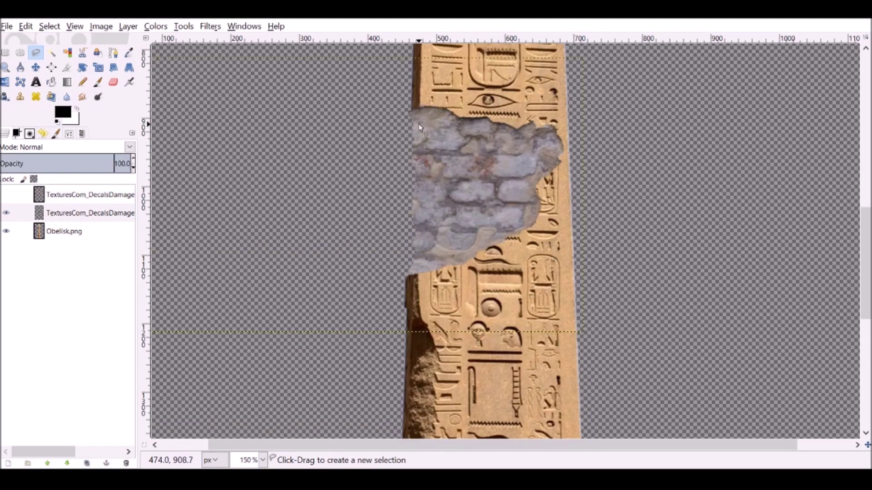
pyautogui.scroll(3, 436, 268)
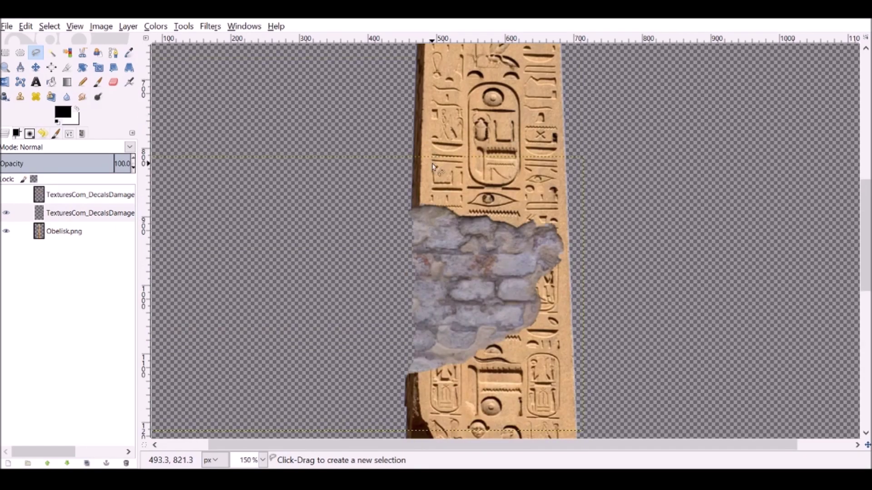
pyautogui.click(363, 132)
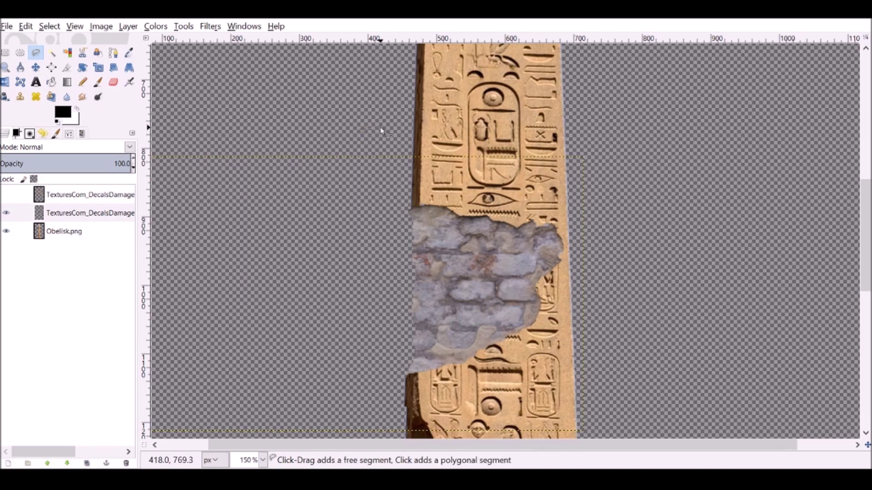
pyautogui.click(381, 129)
pyautogui.doubleClick(389, 157)
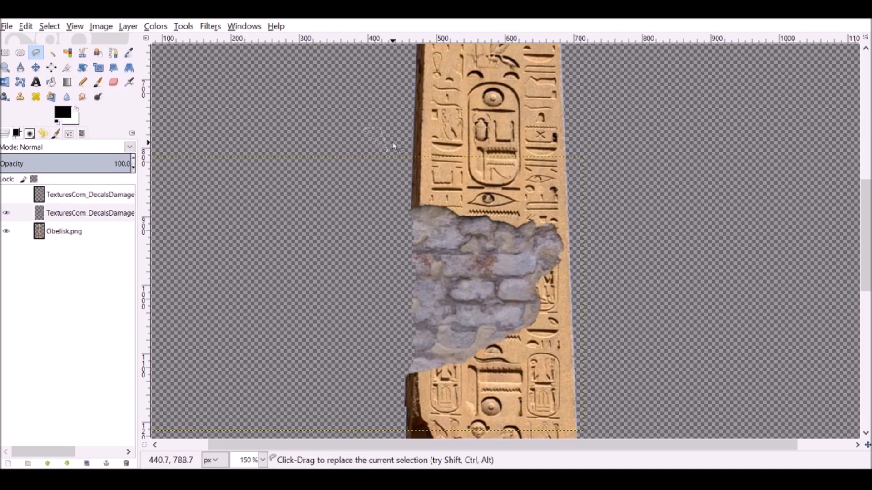
# Add a new layer named Shadow and outline a freehand selection overlapping the grey brick decal's left edge
pyautogui.scroll(-1, 410, 154)
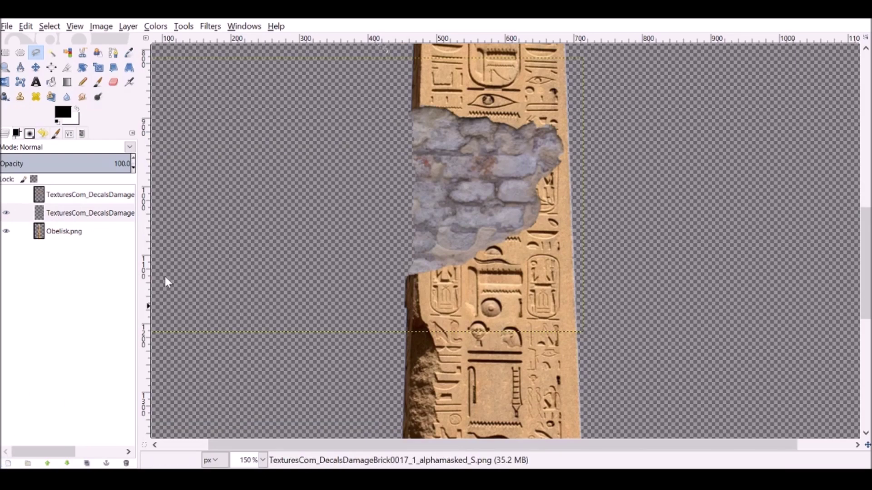
pyautogui.press('Return')
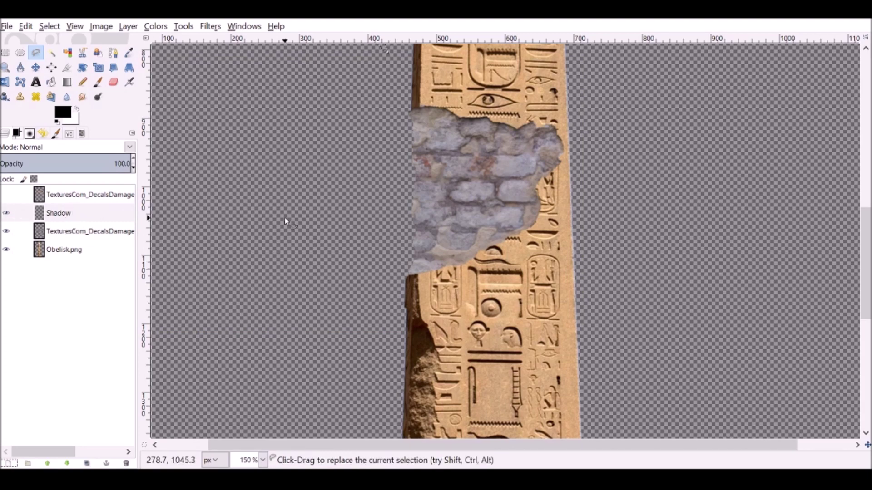
pyautogui.moveTo(406, 109)
pyautogui.mouseDown()
pyautogui.moveTo(419, 109)
pyautogui.moveTo(405, 109)
pyautogui.mouseUp()
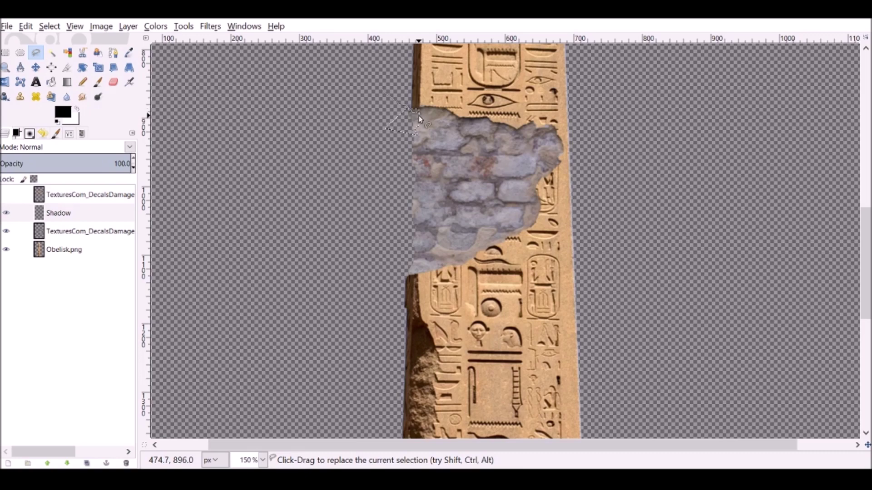
pyautogui.moveTo(417, 170)
pyautogui.mouseDown()
pyautogui.moveTo(419, 272)
pyautogui.moveTo(392, 285)
pyautogui.moveTo(355, 239)
pyautogui.moveTo(353, 189)
pyautogui.moveTo(383, 91)
pyautogui.mouseUp()
pyautogui.press('Return')
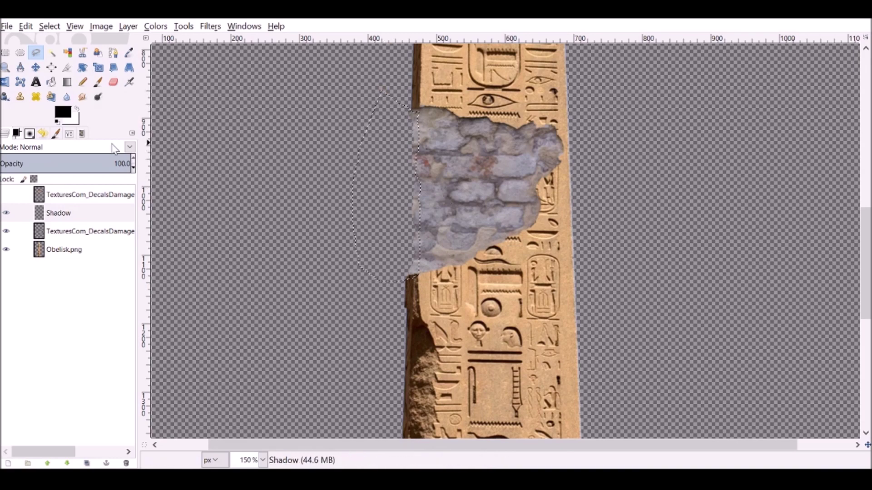
# Fill the selection with black on the Shadow layer and set that layer's mode to Darken only
pyautogui.click(51, 82)
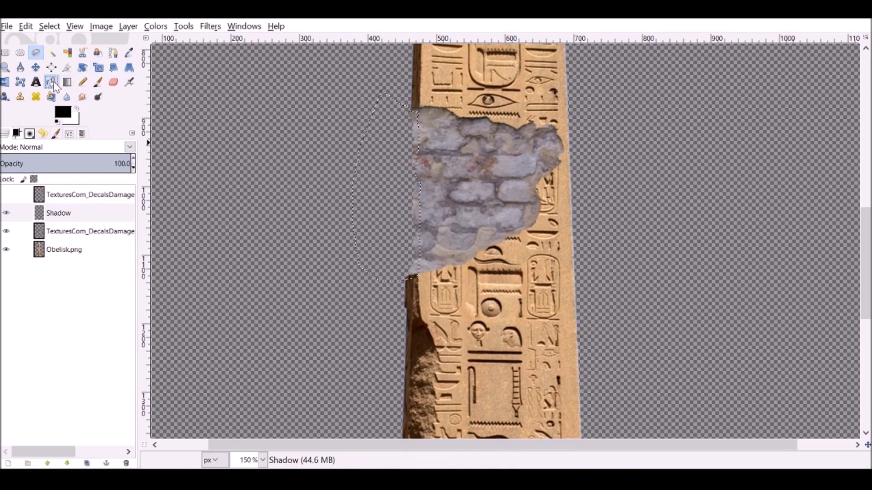
pyautogui.click(396, 144)
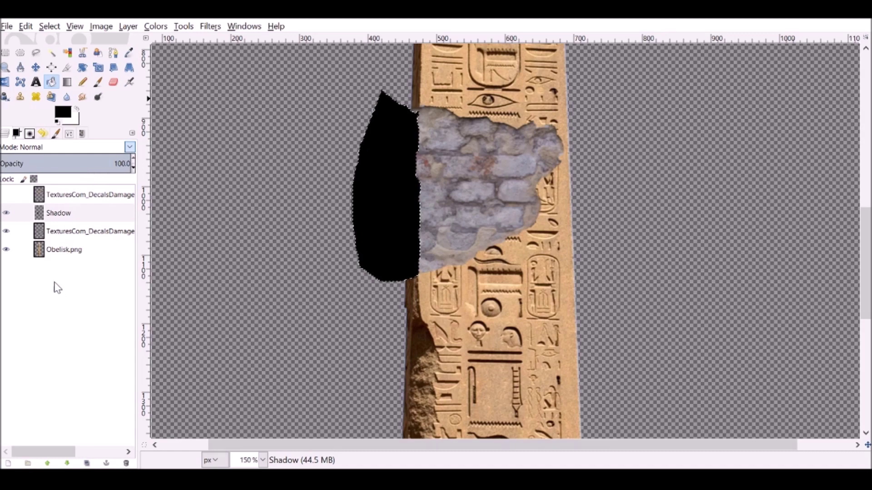
pyautogui.click(35, 256)
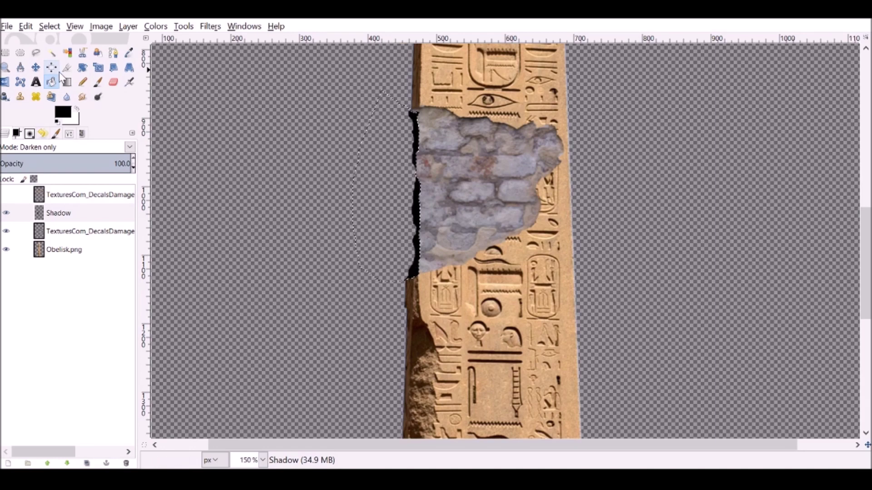
# Outline the strip along the grey brick decal's left edge again with a freehand selection, fill it with black and clear the selection
pyautogui.click(36, 53)
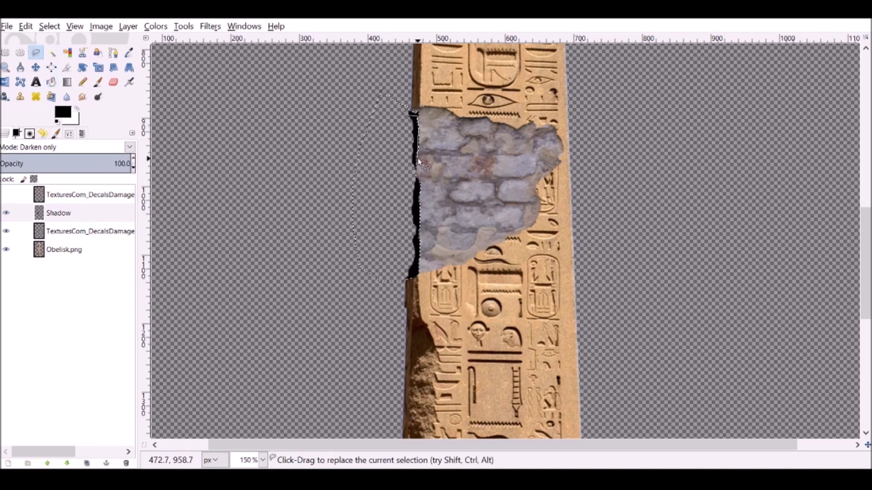
pyautogui.moveTo(422, 193); pyautogui.dragTo(396, 109)
pyautogui.click(402, 108)
pyautogui.click(51, 83)
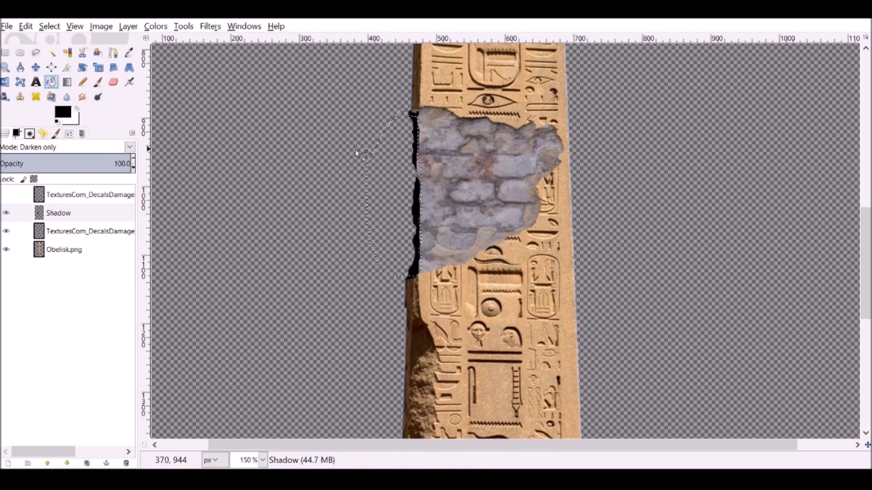
pyautogui.hotkey('shift', 'ctrl', 'a')
# Lower the Shadow layer's opacity to 51.6 and check the shaded edge against the rest of the obelisk
pyautogui.moveTo(101, 163); pyautogui.dragTo(67, 161)
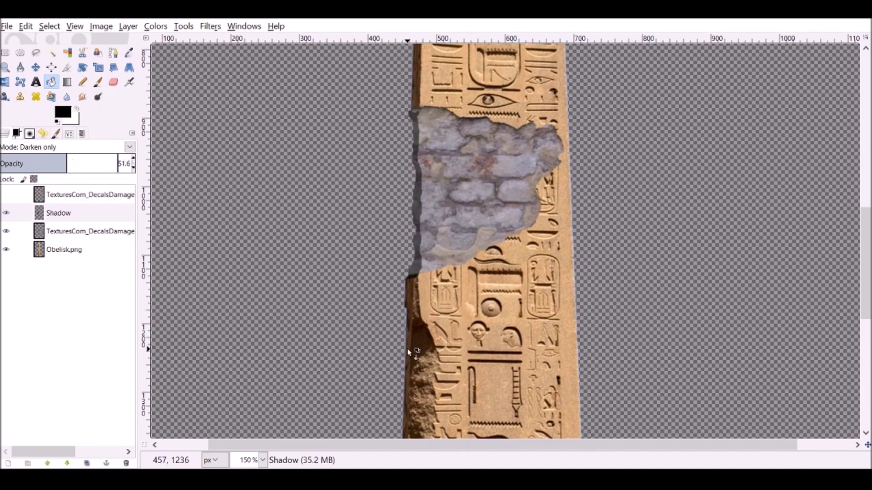
pyautogui.scroll(3, 475, 201)
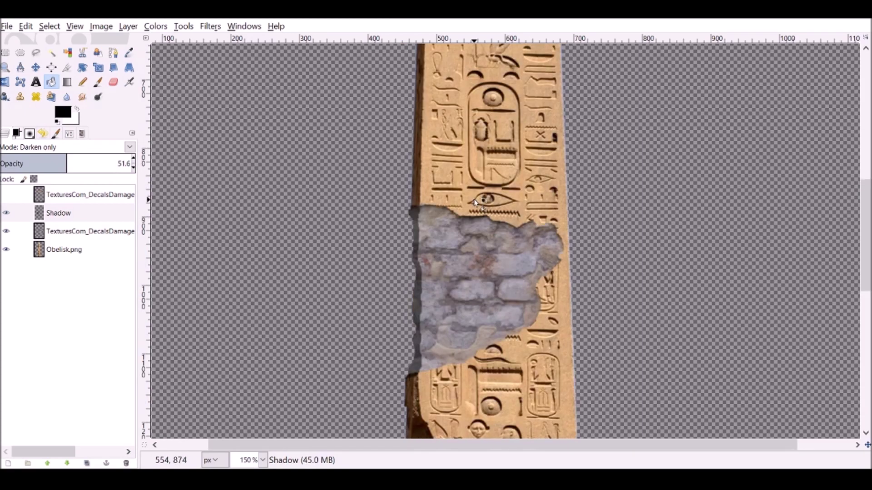
pyautogui.scroll(-3, 476, 201)
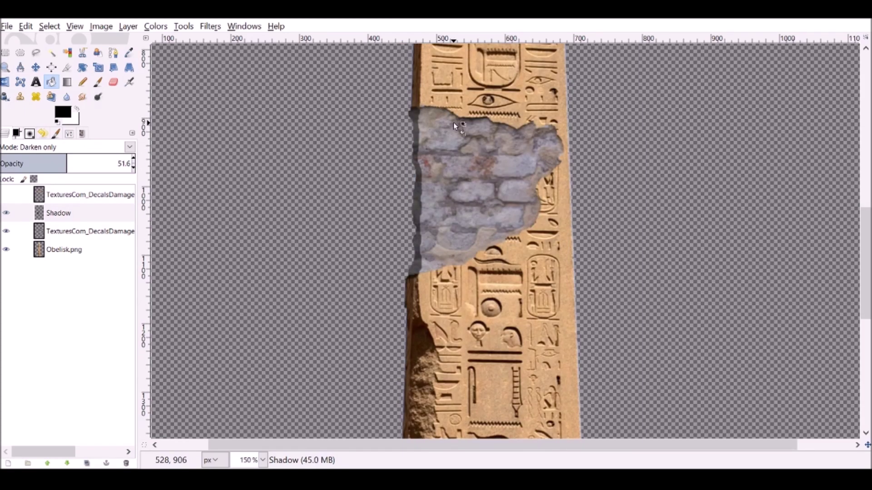
pyautogui.scroll(3, 463, 157)
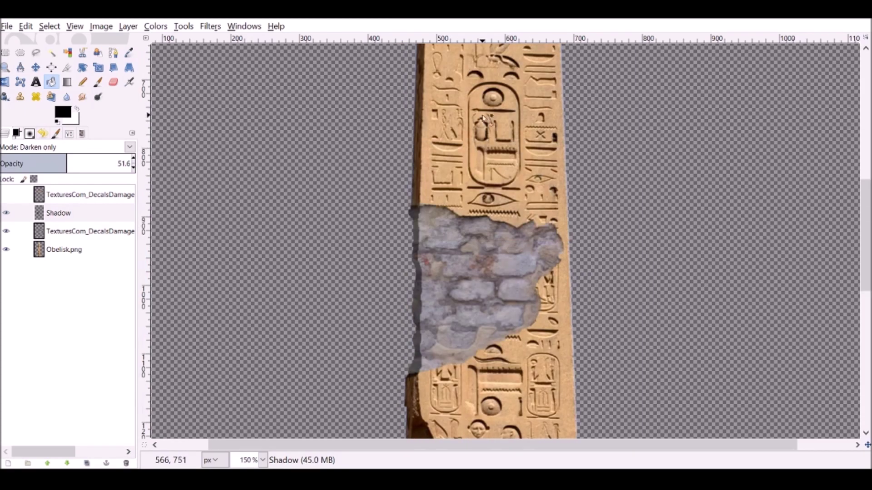
pyautogui.scroll(-3, 482, 159)
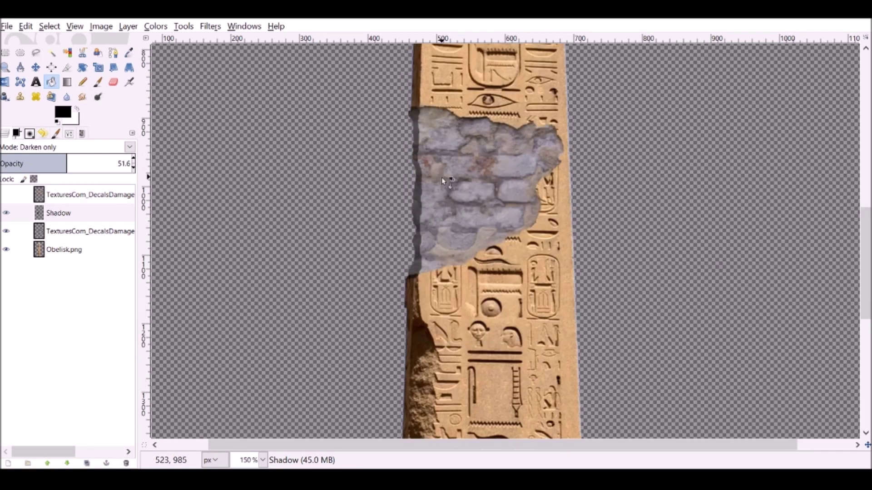
# Merge the Shadow layer down into the grey brick decal layer and add a new layer named Shadow above it
pyautogui.click(67, 217)
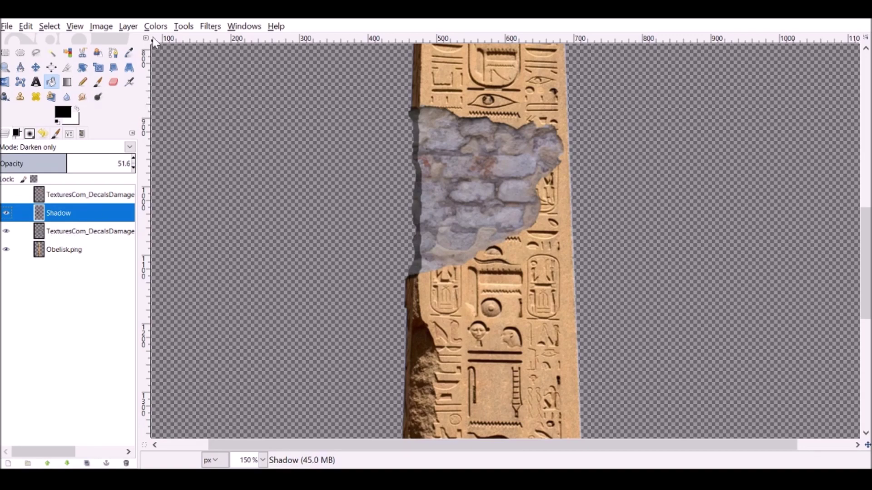
pyautogui.click(129, 26)
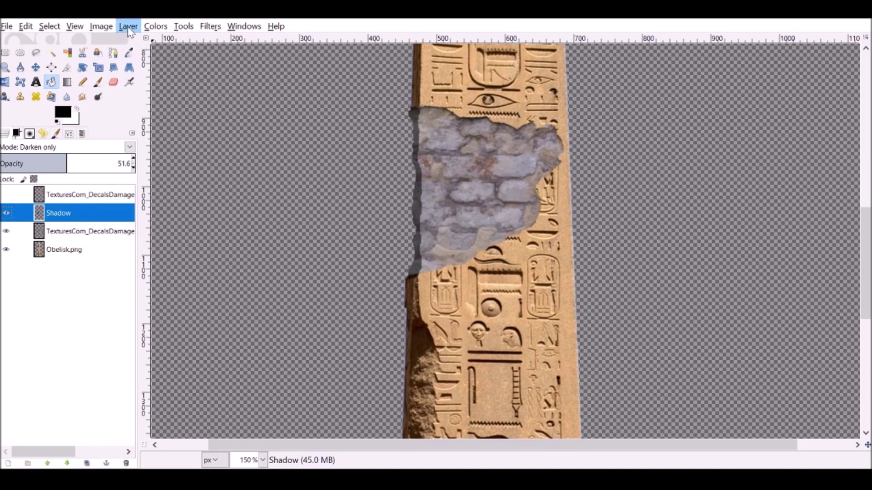
pyautogui.click(153, 104)
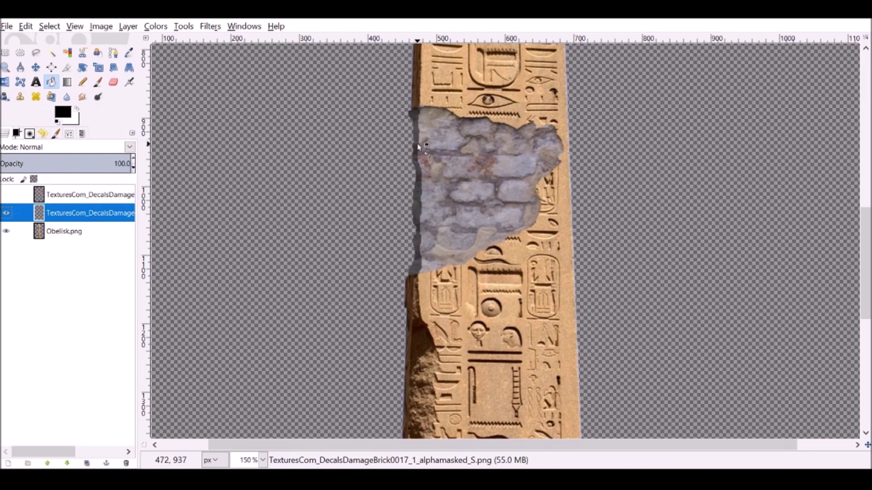
pyautogui.click(9, 464)
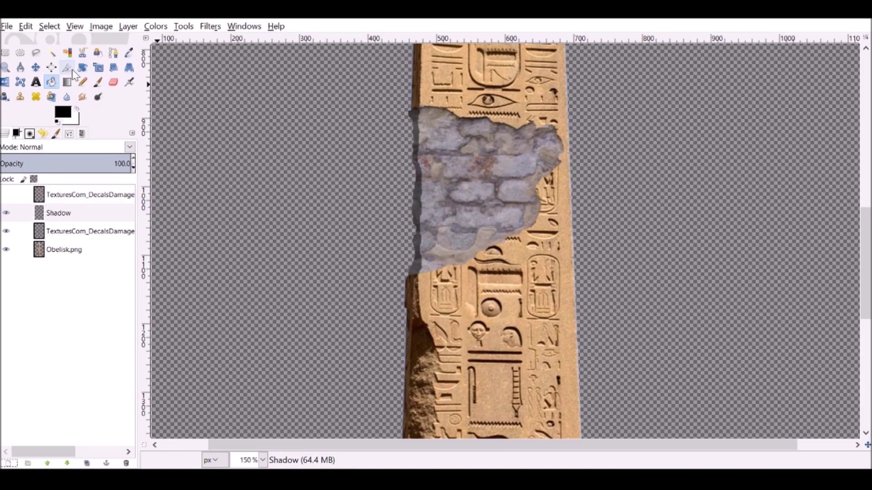
# Select the full outline of the grey brick decal from its own layer and switch to the Paintbrush tool
pyautogui.click(52, 54)
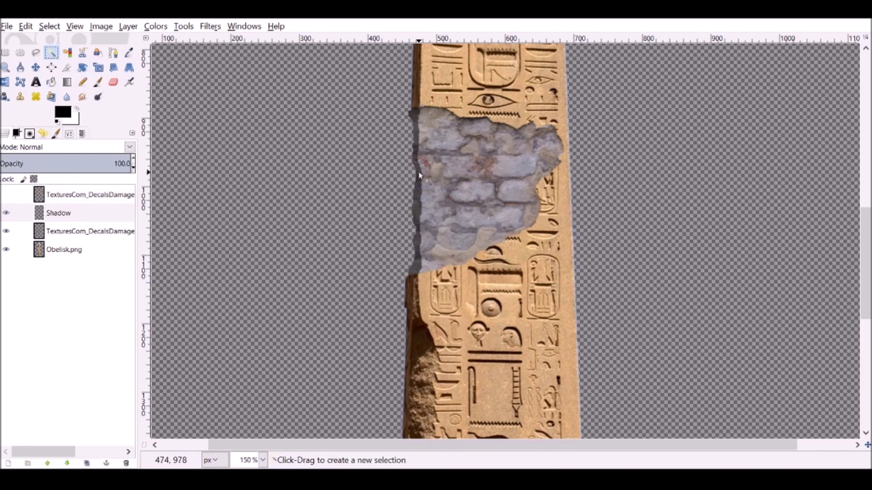
pyautogui.click(90, 232)
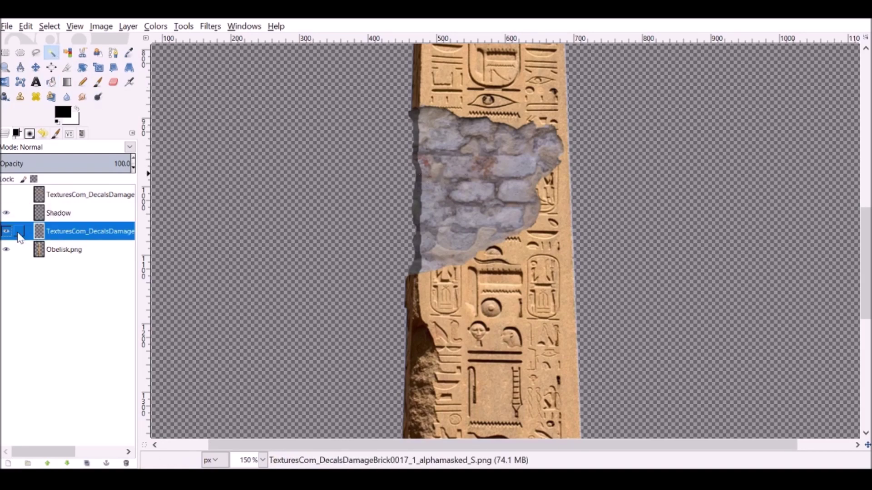
pyautogui.click(4, 235)
pyautogui.click(4, 235)
pyautogui.keyDown('alt'); pyautogui.click(67, 238); pyautogui.keyUp('alt')
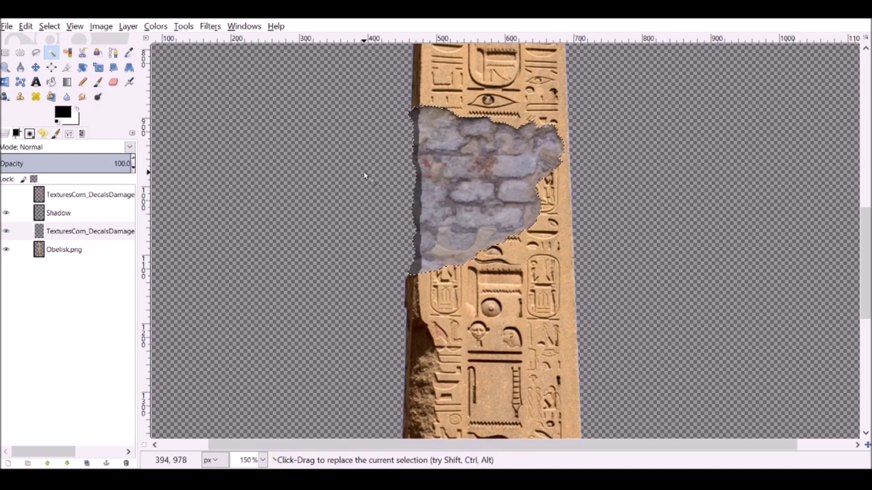
pyautogui.click(97, 82)
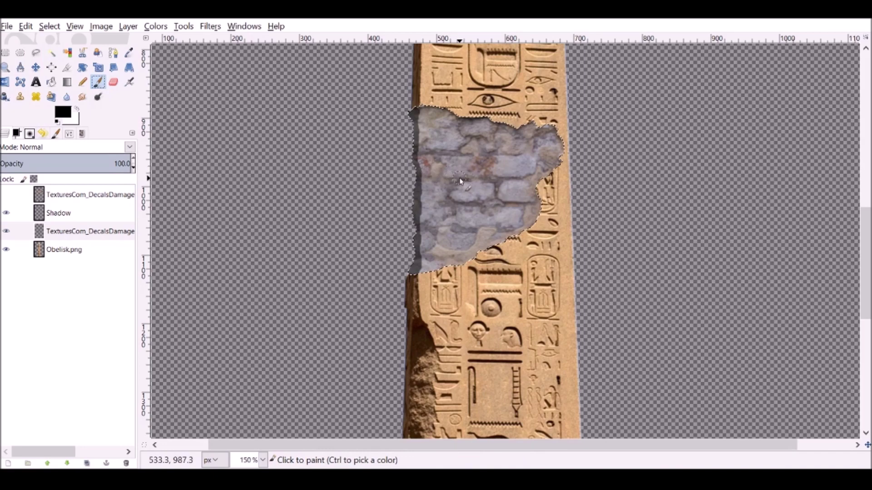
# Try black brush strokes inside and outside the grey brick decal's selection outline, undoing each test stroke and the selection inversion
pyautogui.moveTo(416, 184)
pyautogui.mouseDown()
pyautogui.moveTo(492, 182)
pyautogui.moveTo(509, 173)
pyautogui.moveTo(475, 172)
pyautogui.mouseUp()
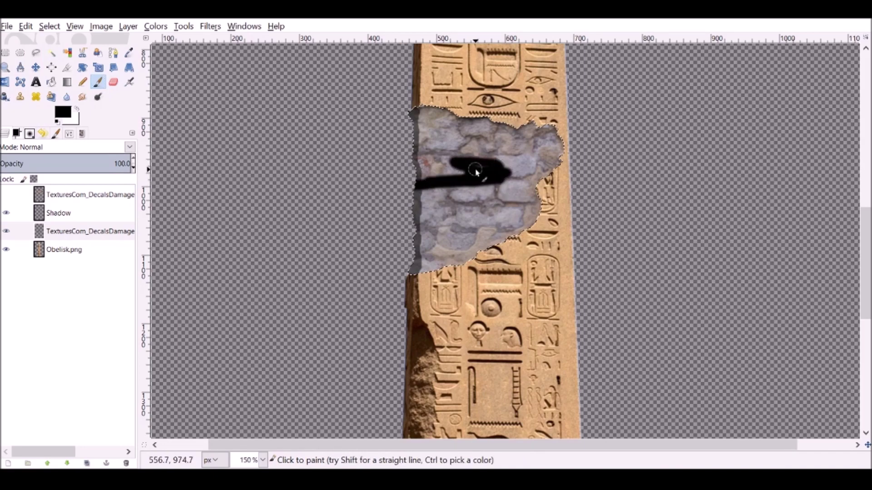
pyautogui.hotkey('ctrl', 'z')
pyautogui.hotkey('ctrl', 'i')
pyautogui.moveTo(394, 183)
pyautogui.mouseDown()
pyautogui.moveTo(473, 180)
pyautogui.moveTo(407, 189)
pyautogui.moveTo(419, 166)
pyautogui.moveTo(394, 146)
pyautogui.moveTo(399, 119)
pyautogui.moveTo(402, 159)
pyautogui.mouseUp()
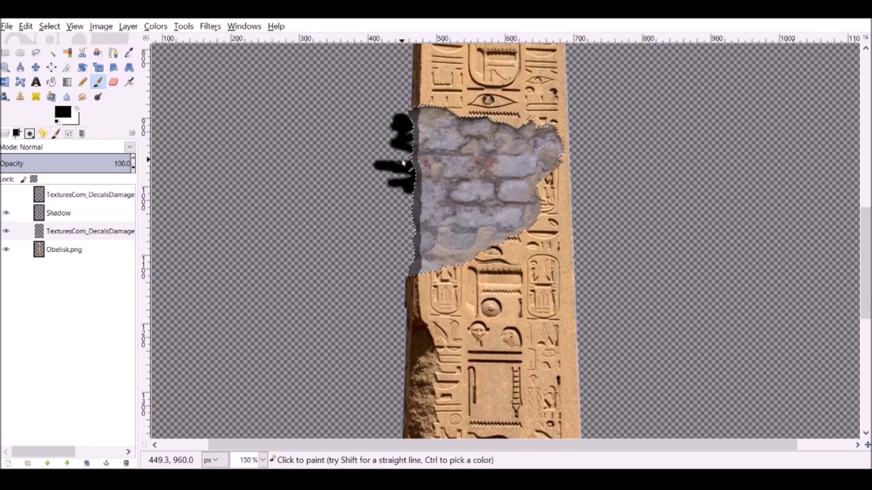
pyautogui.hotkey('ctrl', 'z')
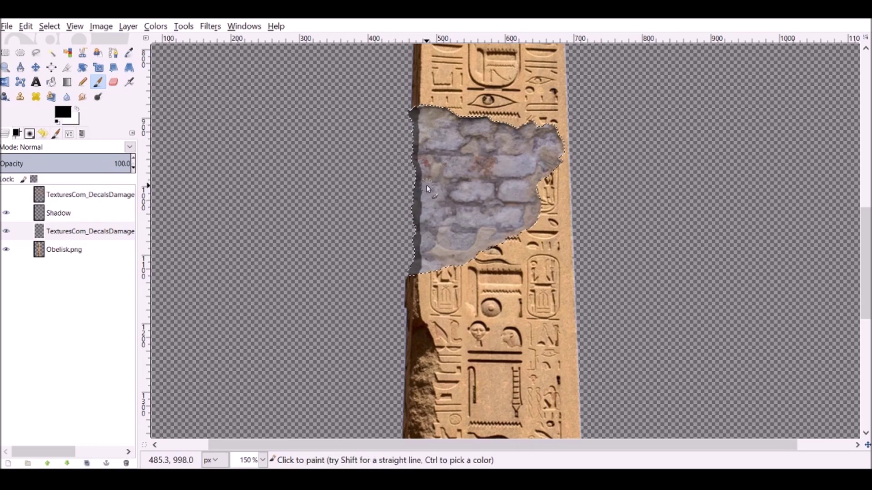
pyautogui.moveTo(497, 182)
pyautogui.mouseDown()
pyautogui.moveTo(434, 187)
pyautogui.moveTo(392, 161)
pyautogui.mouseUp()
pyautogui.hotkey('ctrl', 'z')
pyautogui.hotkey('ctrl', 'z')
pyautogui.hotkey('ctrl', 'z')
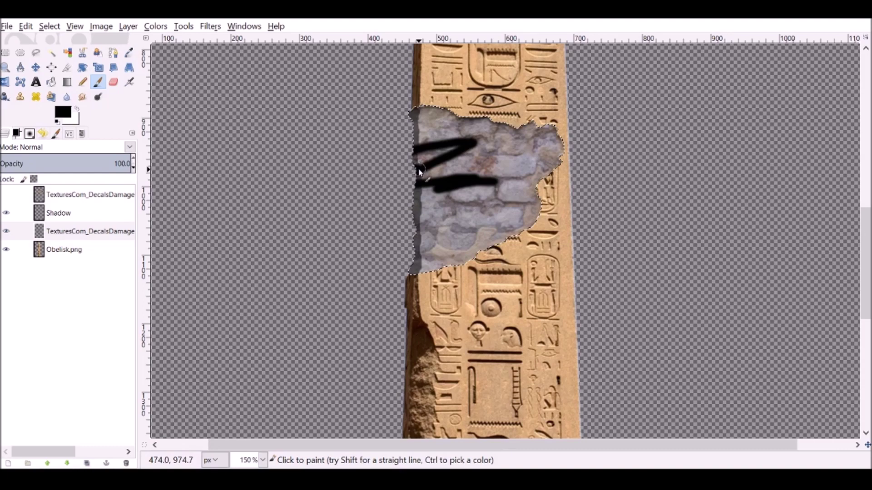
pyautogui.moveTo(425, 109)
pyautogui.mouseDown()
pyautogui.moveTo(493, 123)
pyautogui.moveTo(431, 117)
pyautogui.moveTo(459, 120)
pyautogui.mouseUp()
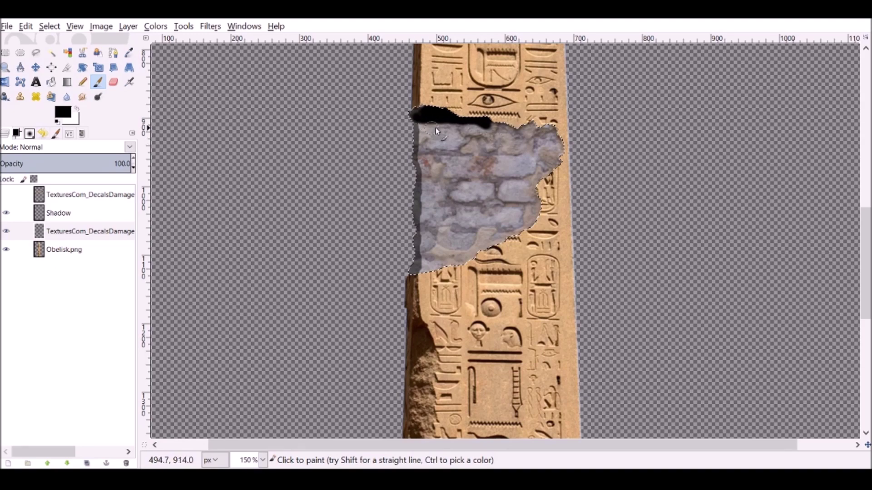
pyautogui.hotkey('ctrl', 'z')
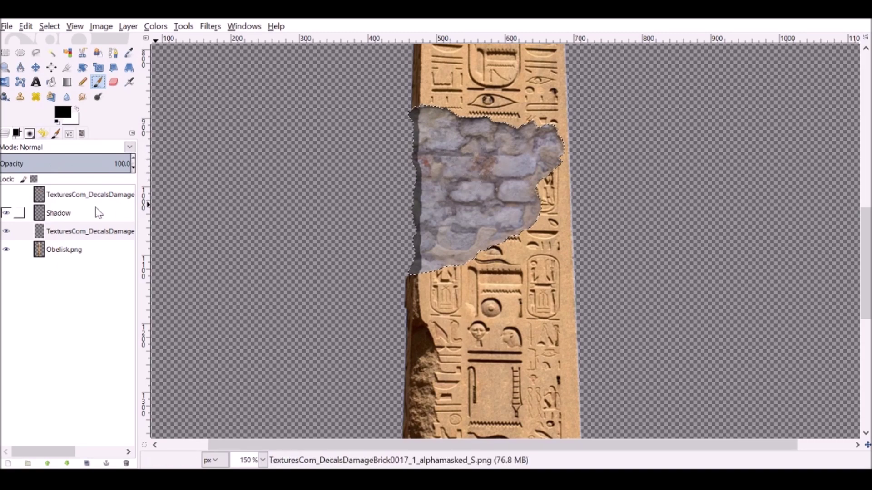
# Paint a thick black border on the Shadow layer along the top, right and bottom edges inside the grey brick decal's selection
pyautogui.click(52, 217)
pyautogui.click(7, 216)
pyautogui.click(7, 213)
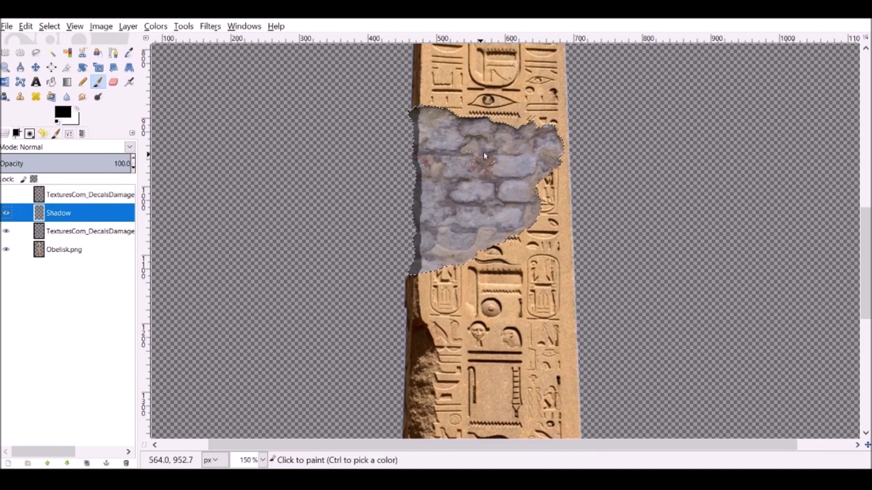
pyautogui.moveTo(412, 126)
pyautogui.mouseDown()
pyautogui.moveTo(486, 121)
pyautogui.moveTo(517, 134)
pyautogui.moveTo(529, 124)
pyautogui.moveTo(523, 131)
pyautogui.moveTo(550, 131)
pyautogui.moveTo(560, 151)
pyautogui.moveTo(525, 226)
pyautogui.moveTo(444, 273)
pyautogui.moveTo(399, 275)
pyautogui.mouseUp()
pyautogui.moveTo(411, 118)
pyautogui.mouseDown()
pyautogui.moveTo(547, 133)
pyautogui.moveTo(558, 166)
pyautogui.moveTo(545, 193)
pyautogui.mouseUp()
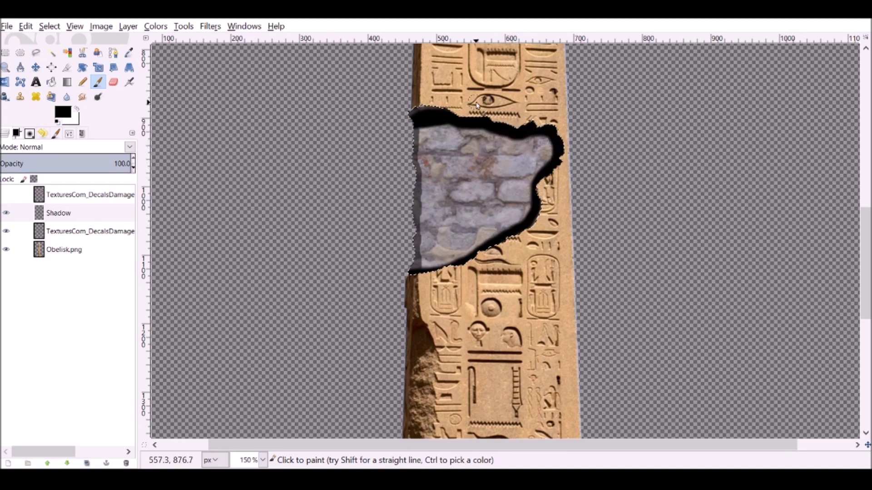
pyautogui.moveTo(430, 111)
pyautogui.mouseDown()
pyautogui.moveTo(402, 113)
pyautogui.moveTo(445, 109)
pyautogui.mouseUp()
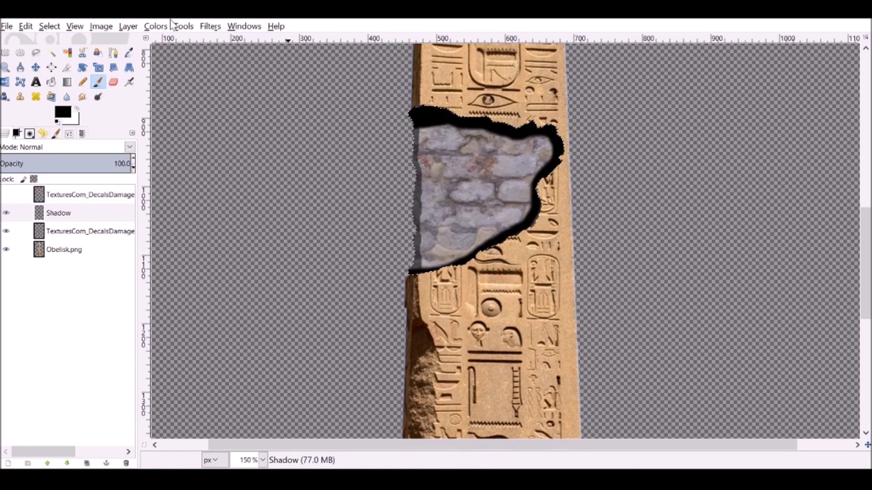
# Apply a blur filter to the painted black border on the Shadow layer
pyautogui.click(210, 27)
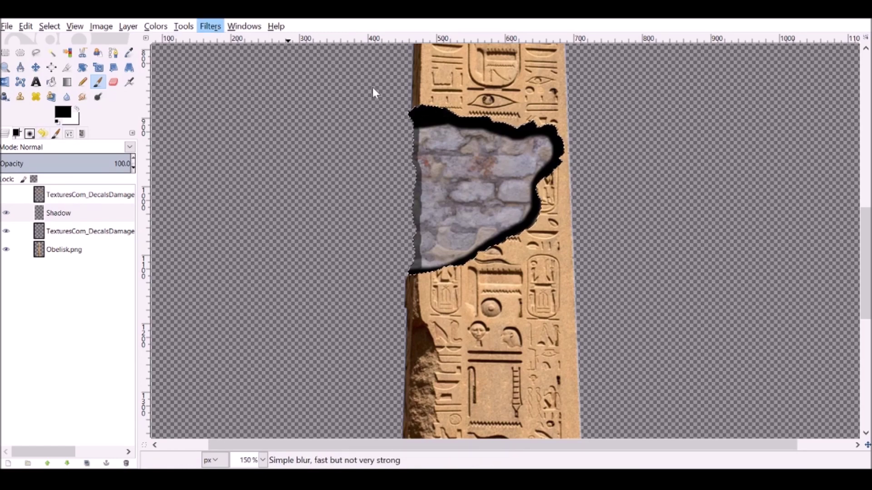
pyautogui.click(398, 101)
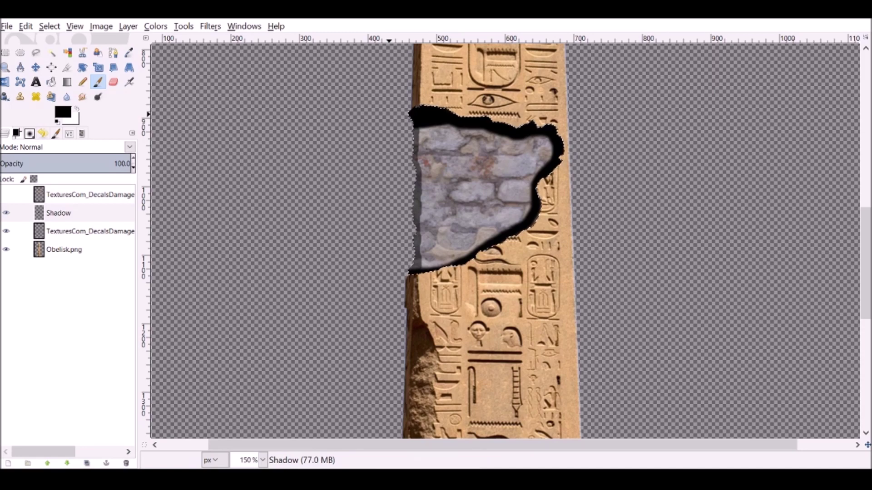
pyautogui.click(392, 262)
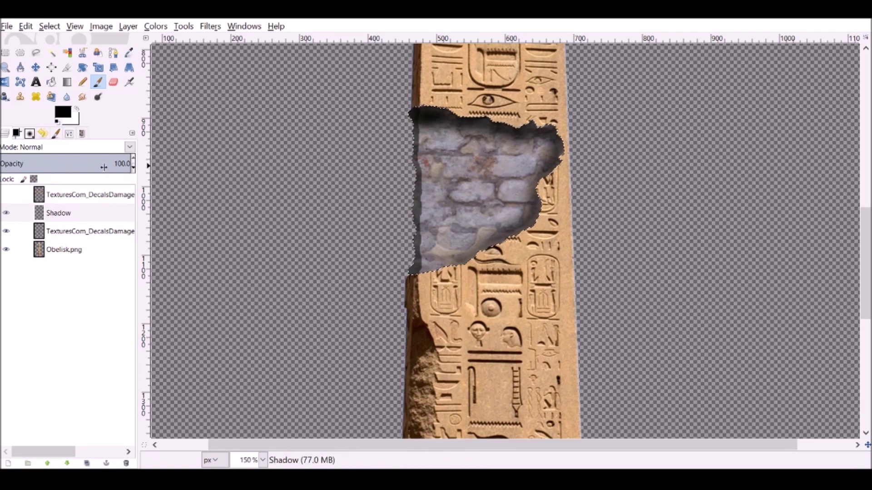
# Reduce the Shadow layer's opacity to 54.3 and compare the decal with the layer hidden and shown
pyautogui.moveTo(101, 165); pyautogui.dragTo(71, 169)
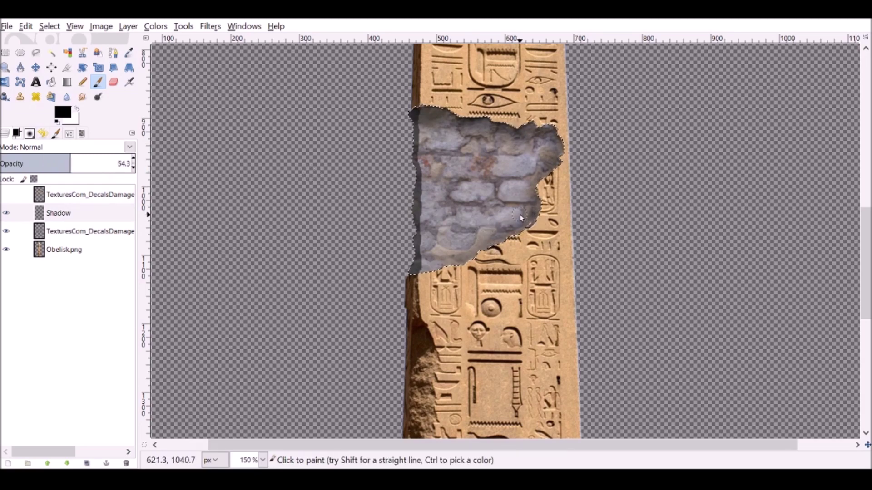
pyautogui.press('1')
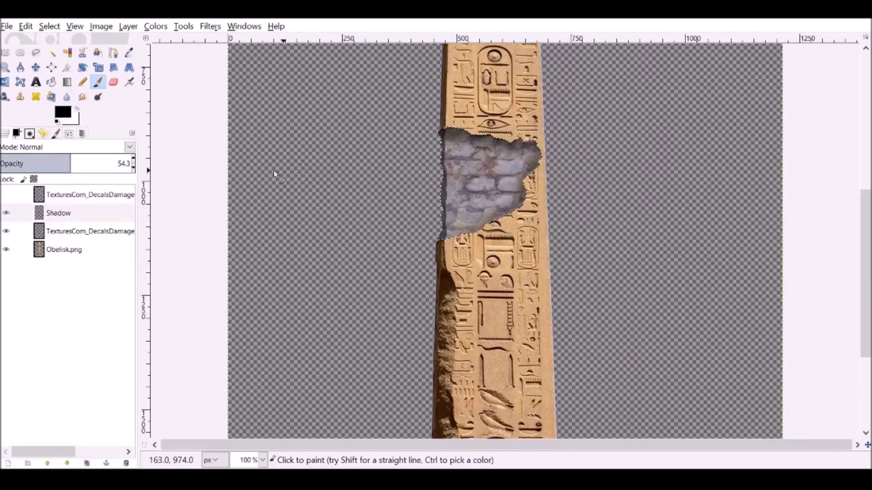
pyautogui.press('-')
pyautogui.click(7, 214)
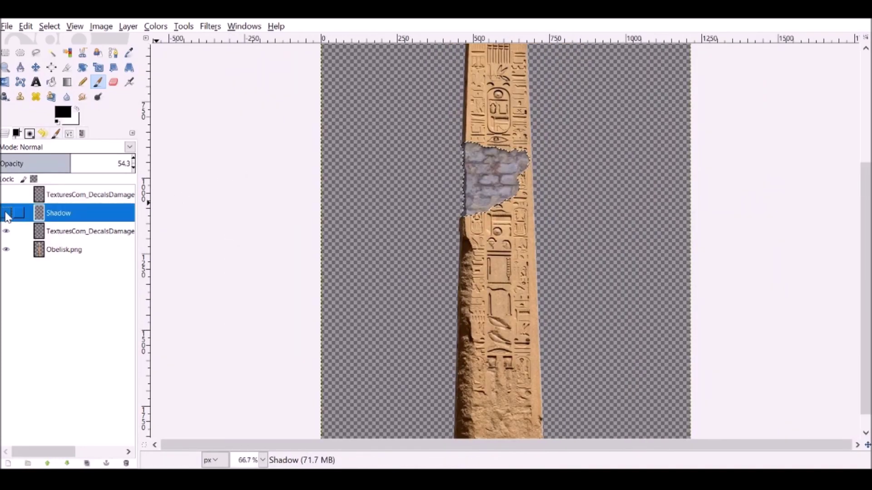
pyautogui.click(6, 214)
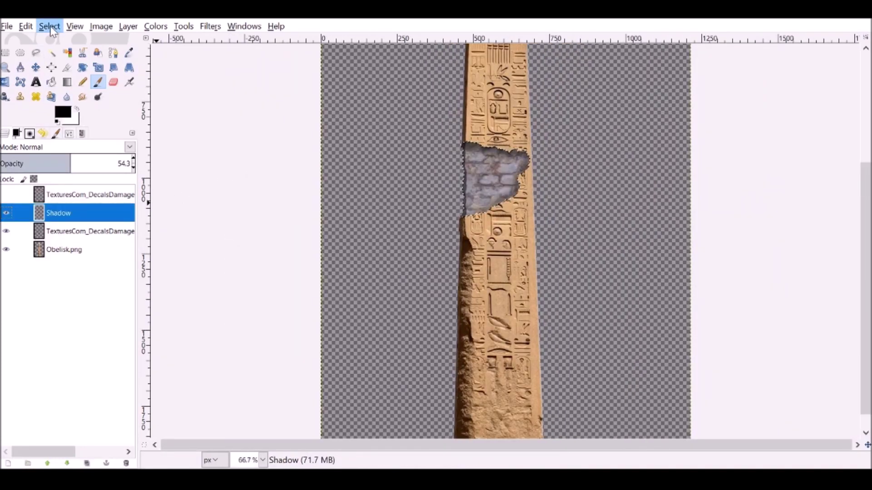
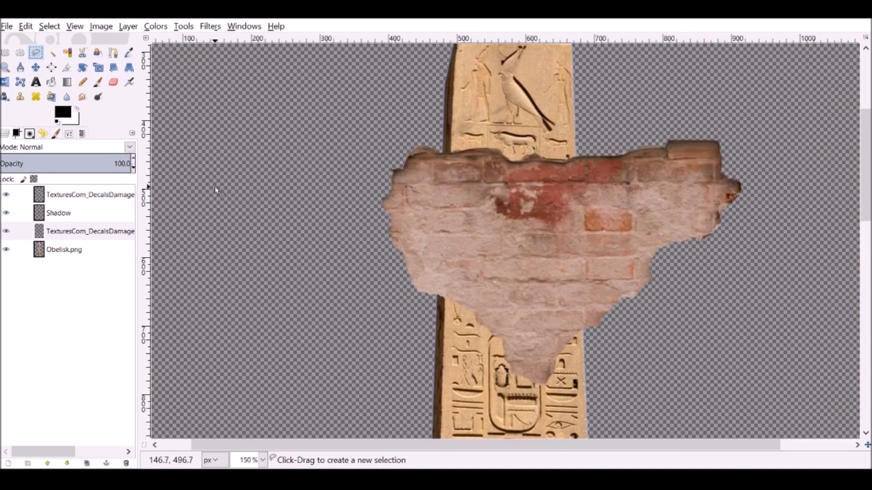
# Lower the red brick decal's opacity to 45.3 and delete its parts overhanging both sides of the obelisk using freehand selections
pyautogui.click(56, 195)
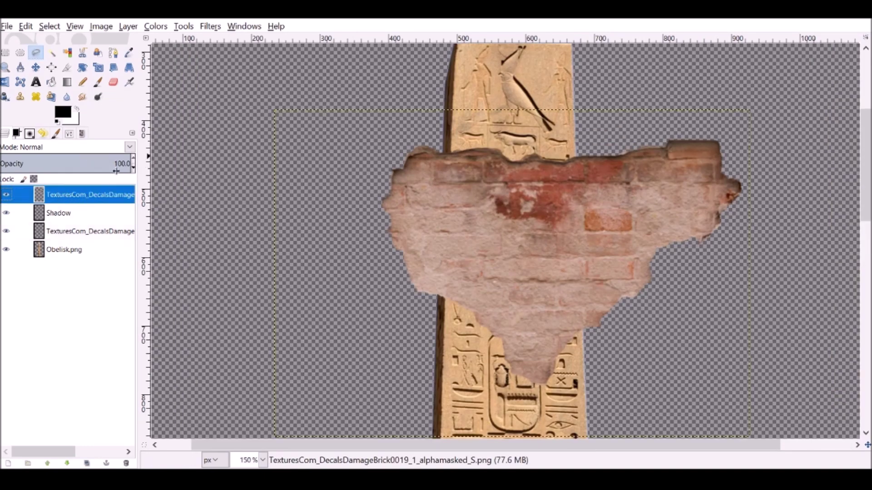
pyautogui.click(59, 164)
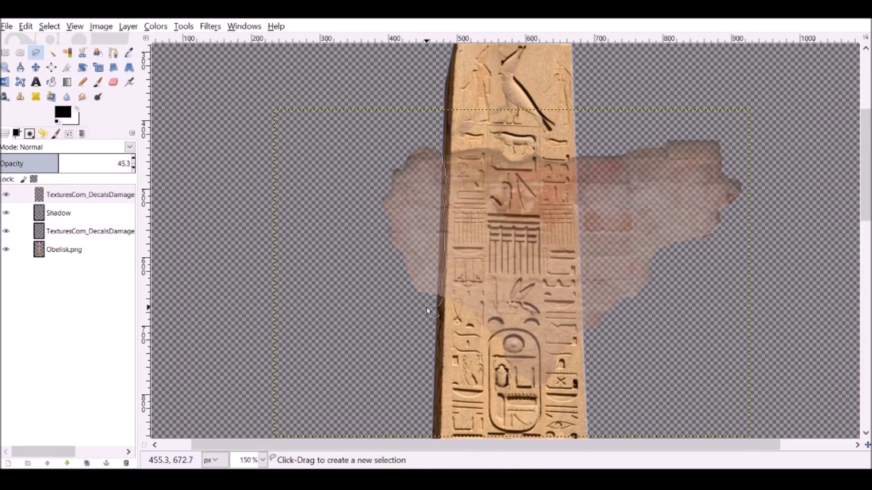
pyautogui.moveTo(427, 311)
pyautogui.mouseDown()
pyautogui.moveTo(393, 138)
pyautogui.moveTo(438, 137)
pyautogui.mouseUp()
pyautogui.click(439, 137)
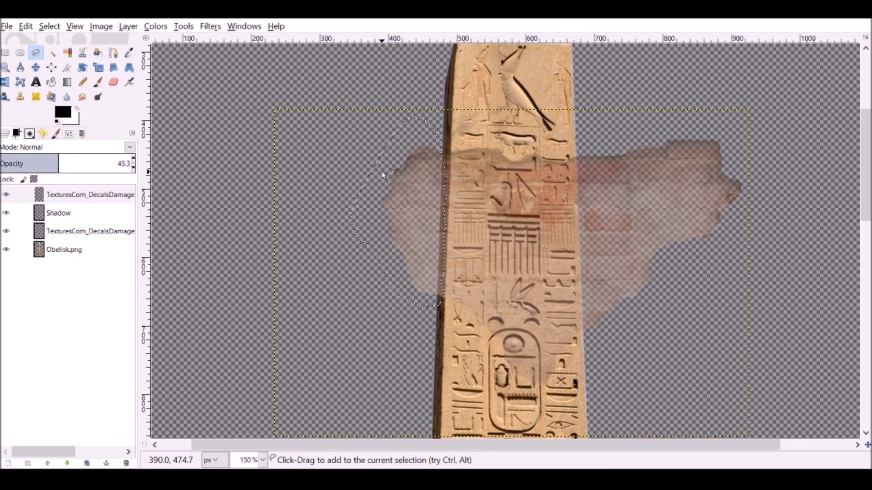
pyautogui.moveTo(590, 141)
pyautogui.mouseDown()
pyautogui.moveTo(575, 155)
pyautogui.moveTo(581, 278)
pyautogui.mouseUp()
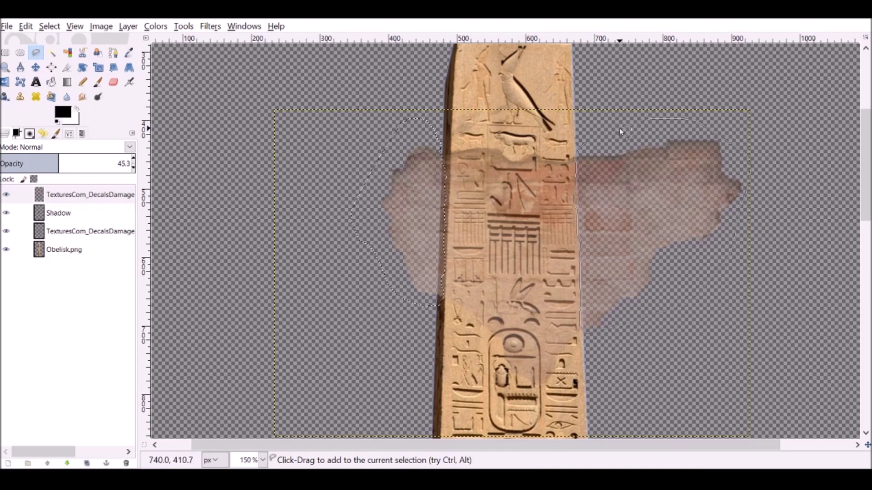
pyautogui.click(590, 143)
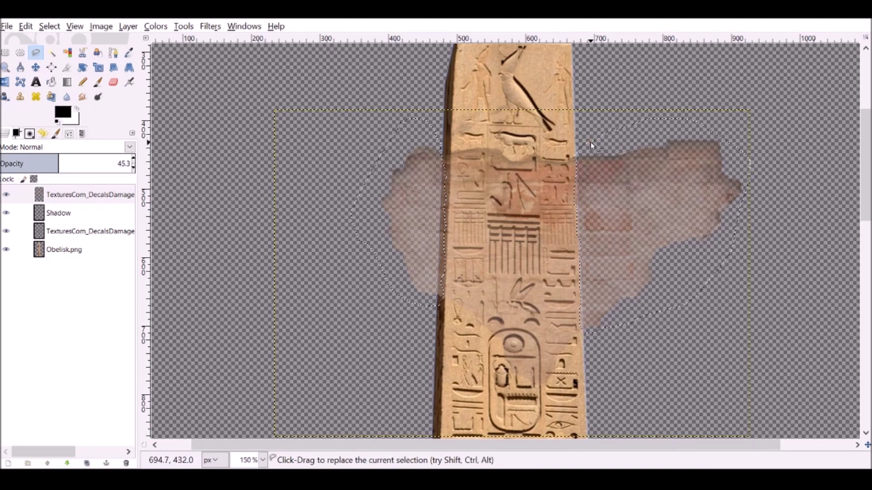
pyautogui.press('Delete')
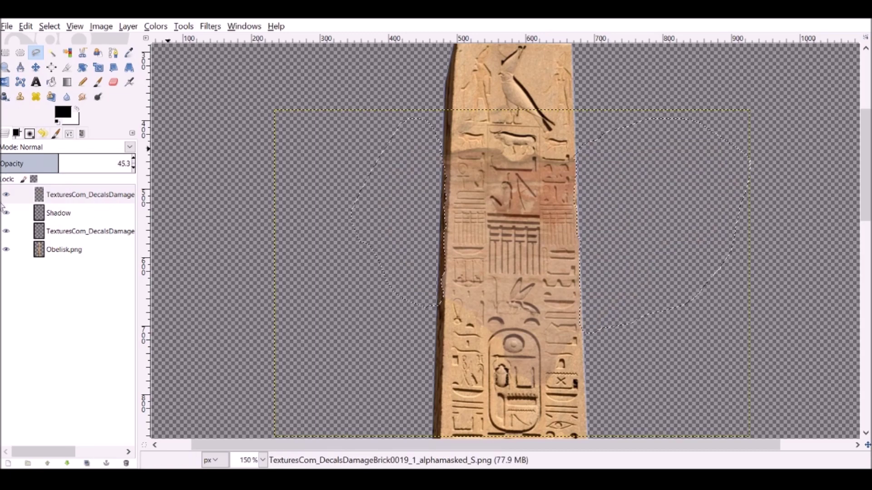
# Clear the same selected areas from the Obelisk.png layer, and restore the red brick decal's opacity to 100 with nothing selected
pyautogui.click(61, 252)
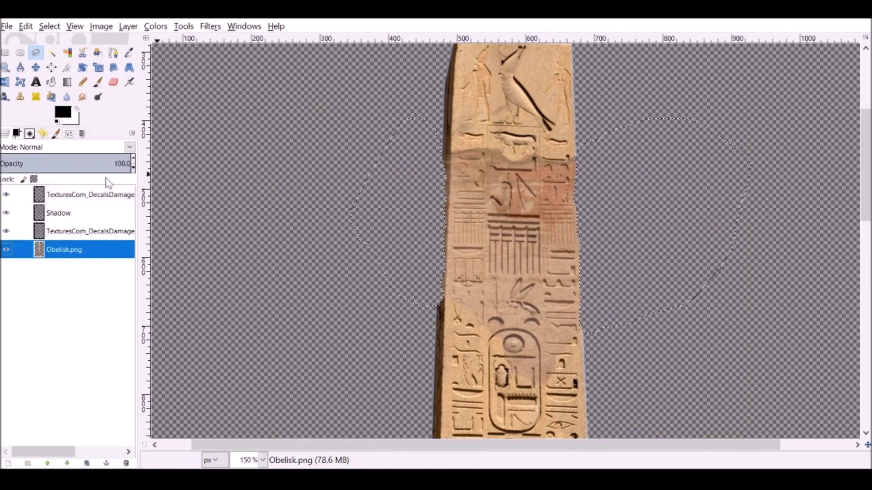
pyautogui.click(74, 204)
pyautogui.moveTo(59, 164); pyautogui.dragTo(132, 165)
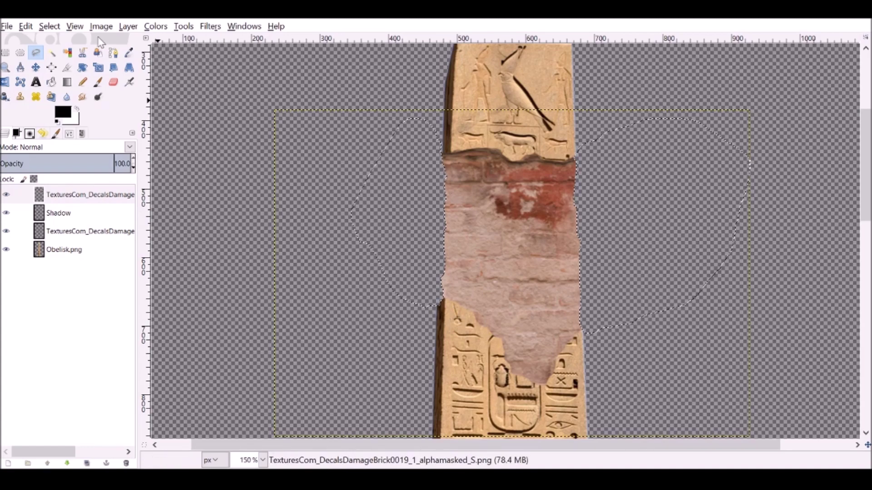
pyautogui.hotkey('ctrl', 'shift', 'a')
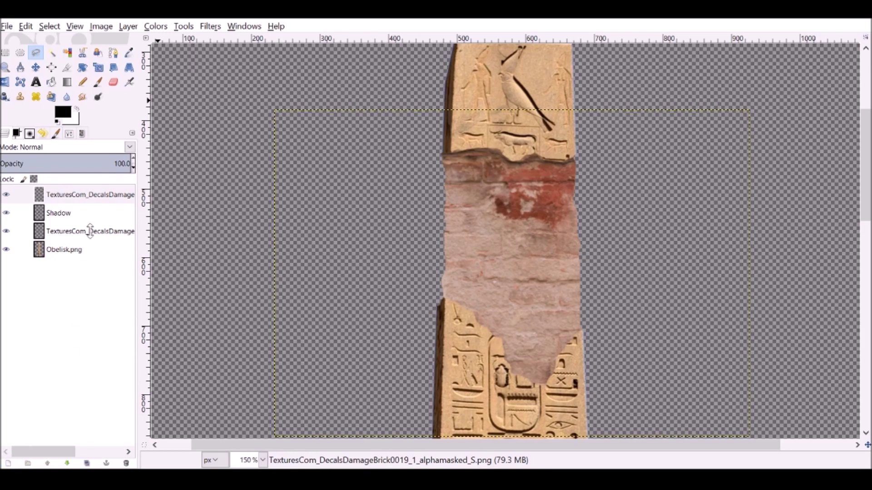
# Add a layer named Shadow2 and make a narrow freehand selection along the red brick decal's left edge
pyautogui.press('Return')
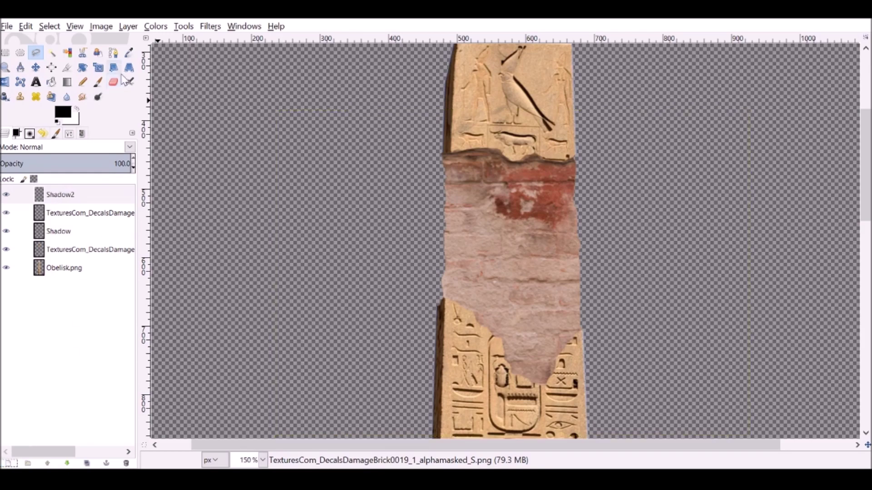
pyautogui.moveTo(436, 150)
pyautogui.mouseDown()
pyautogui.moveTo(447, 172)
pyautogui.moveTo(452, 225)
pyautogui.moveTo(453, 289)
pyautogui.moveTo(439, 300)
pyautogui.mouseUp()
pyautogui.moveTo(414, 236); pyautogui.dragTo(427, 157)
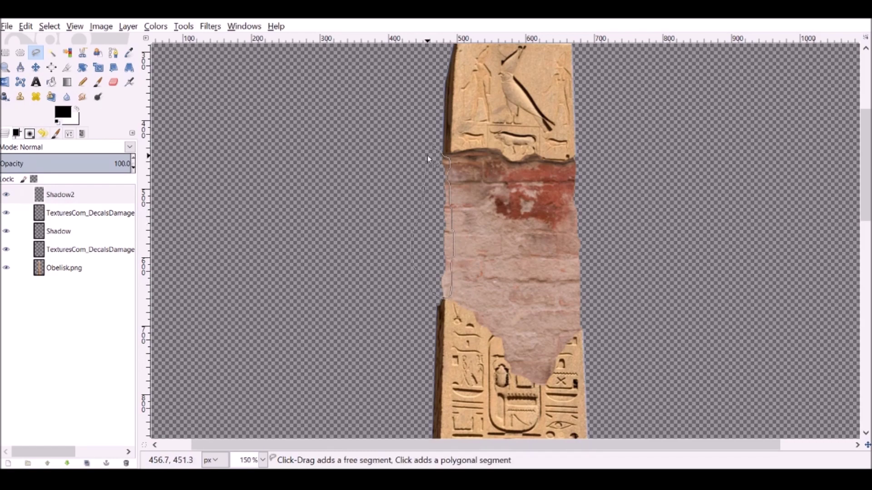
pyautogui.click(432, 148)
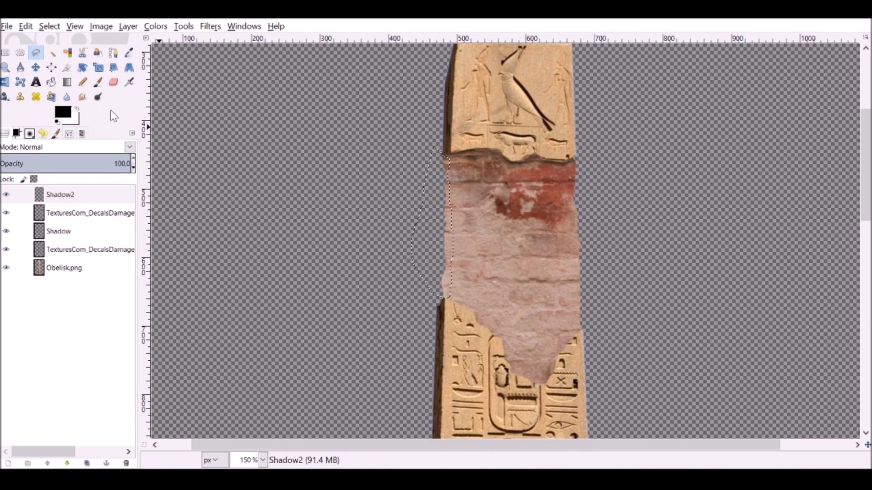
# Paint the selected strip black and merge it into the red brick decal in Darken only mode at reduced opacity
pyautogui.click(98, 82)
pyautogui.moveTo(445, 164)
pyautogui.mouseDown()
pyautogui.moveTo(445, 227)
pyautogui.moveTo(433, 209)
pyautogui.moveTo(431, 273)
pyautogui.moveTo(447, 287)
pyautogui.moveTo(439, 290)
pyautogui.moveTo(452, 166)
pyautogui.moveTo(440, 305)
pyautogui.mouseUp()
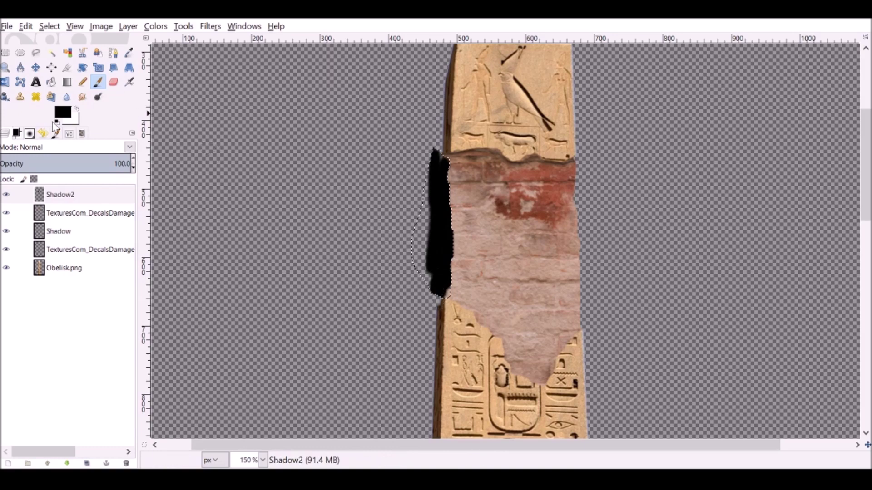
pyautogui.moveTo(66, 163); pyautogui.dragTo(120, 159)
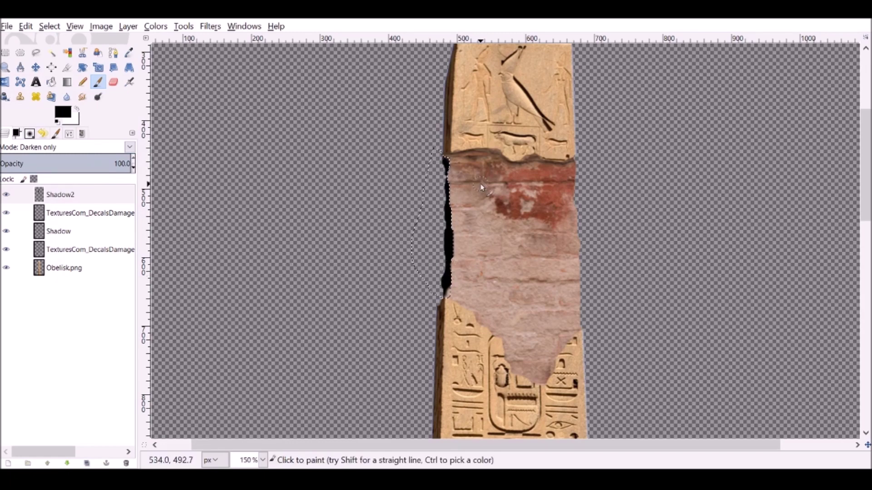
pyautogui.moveTo(59, 165)
pyautogui.mouseDown()
pyautogui.moveTo(30, 166)
pyautogui.moveTo(67, 165)
pyautogui.mouseUp()
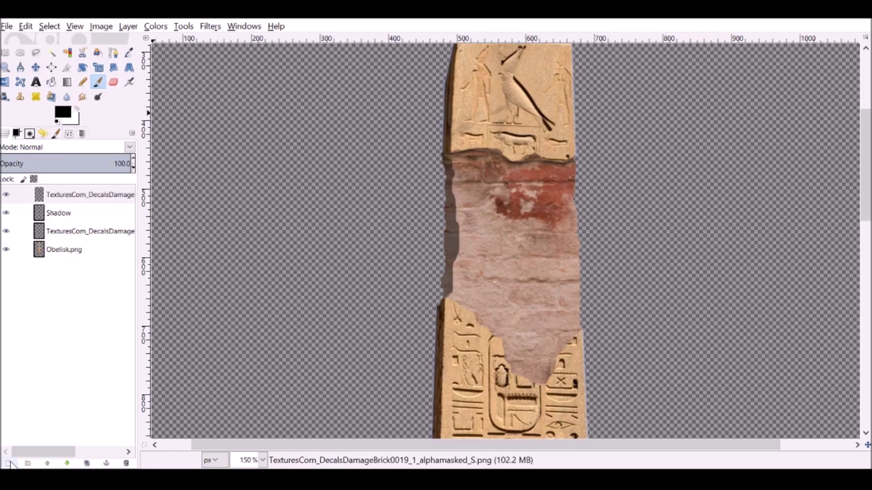
# Add a new layer named Shadow2 above the red brick decal and select the decal's outline
pyautogui.hotkey('ctrl', 'z')
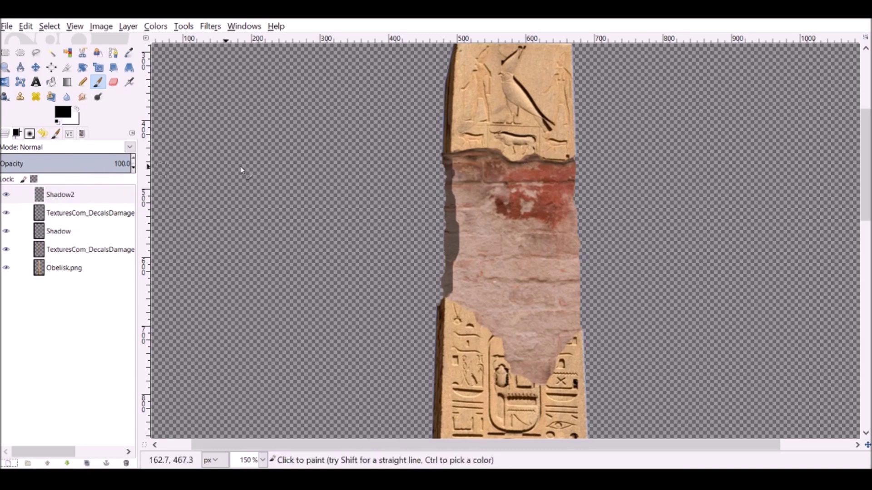
pyautogui.click(79, 220)
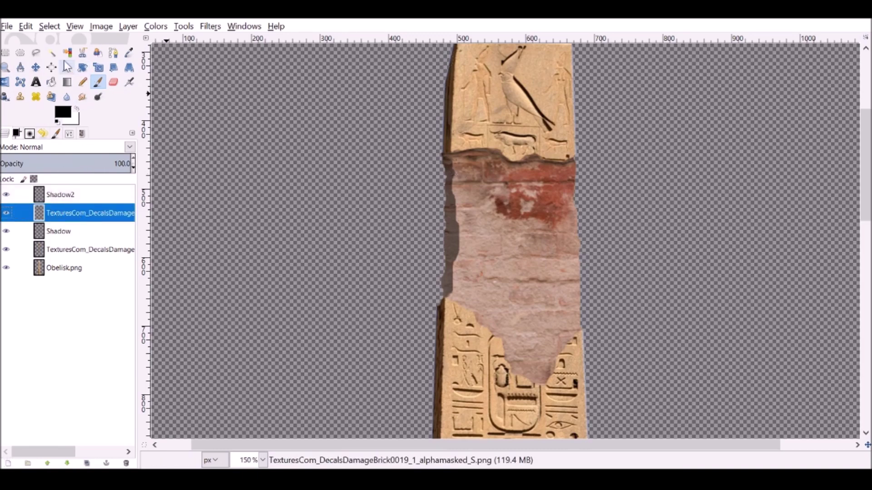
pyautogui.click(51, 52)
pyautogui.click(509, 233)
pyautogui.click(328, 193)
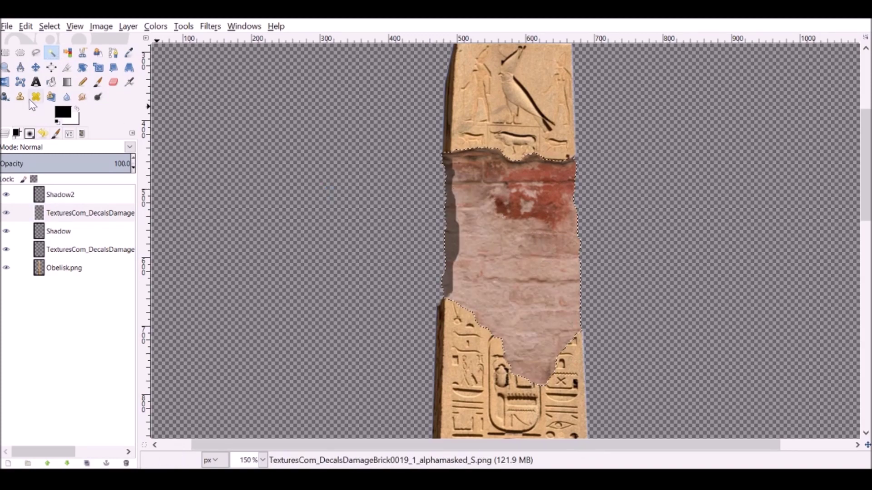
# Paint thick black borders on the Shadow2 layer along the top and bottom edges inside the red brick decal's selection
pyautogui.click(98, 82)
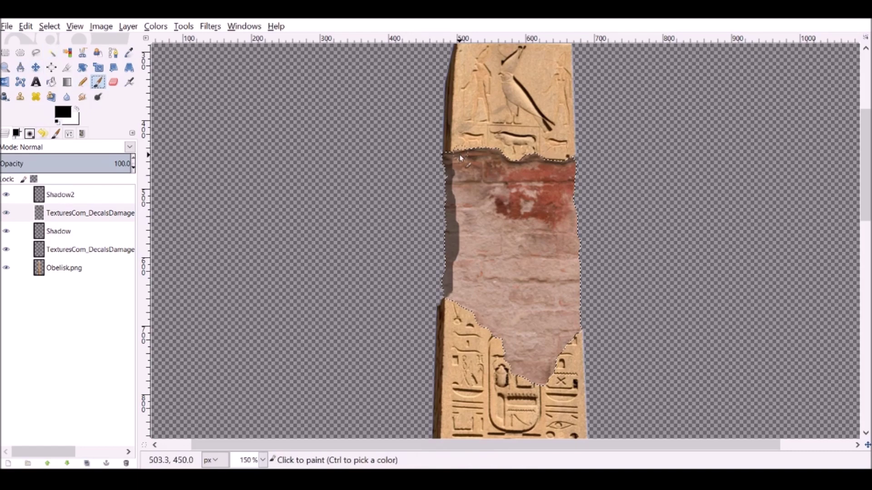
pyautogui.click(57, 196)
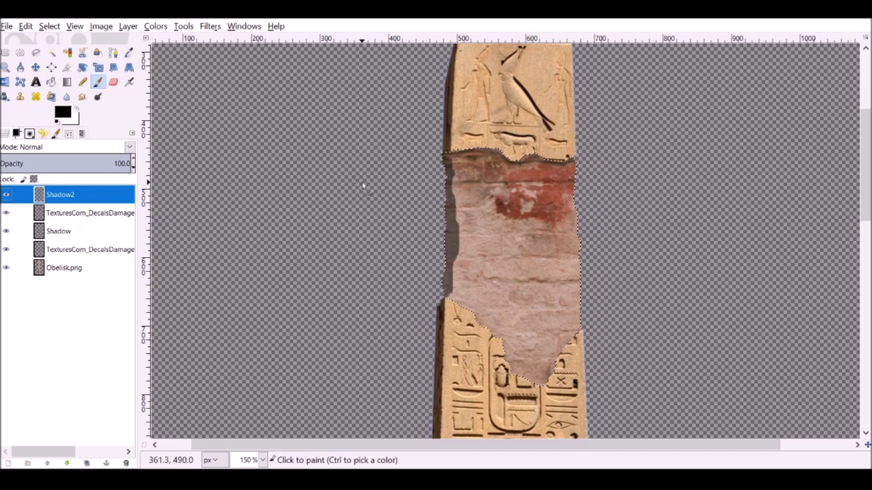
pyautogui.moveTo(445, 162)
pyautogui.mouseDown()
pyautogui.moveTo(480, 153)
pyautogui.moveTo(423, 149)
pyautogui.moveTo(457, 150)
pyautogui.moveTo(433, 156)
pyautogui.moveTo(457, 156)
pyautogui.moveTo(449, 160)
pyautogui.moveTo(498, 154)
pyautogui.moveTo(442, 158)
pyautogui.moveTo(495, 154)
pyautogui.moveTo(511, 165)
pyautogui.moveTo(584, 161)
pyautogui.moveTo(519, 168)
pyautogui.moveTo(482, 157)
pyautogui.mouseUp()
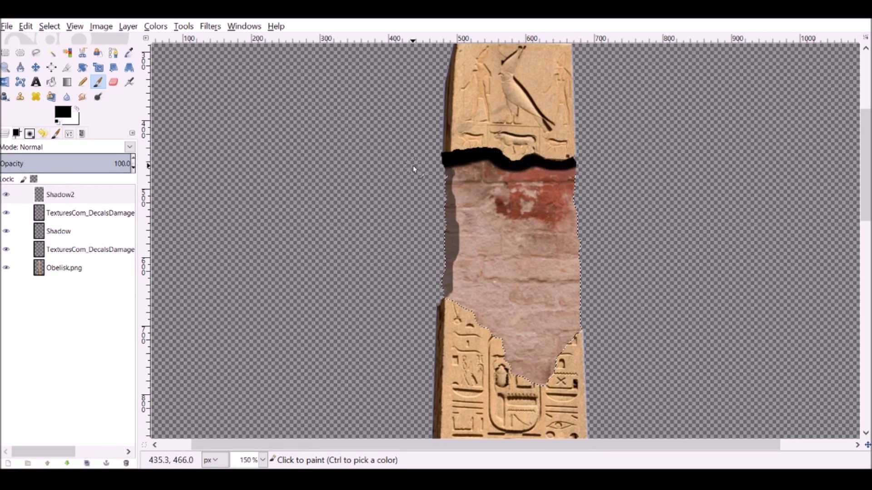
pyautogui.scroll(-4, 445, 191)
pyautogui.moveTo(445, 201)
pyautogui.mouseDown()
pyautogui.moveTo(472, 214)
pyautogui.moveTo(516, 274)
pyautogui.moveTo(549, 273)
pyautogui.moveTo(534, 285)
pyautogui.moveTo(557, 271)
pyautogui.moveTo(574, 242)
pyautogui.mouseUp()
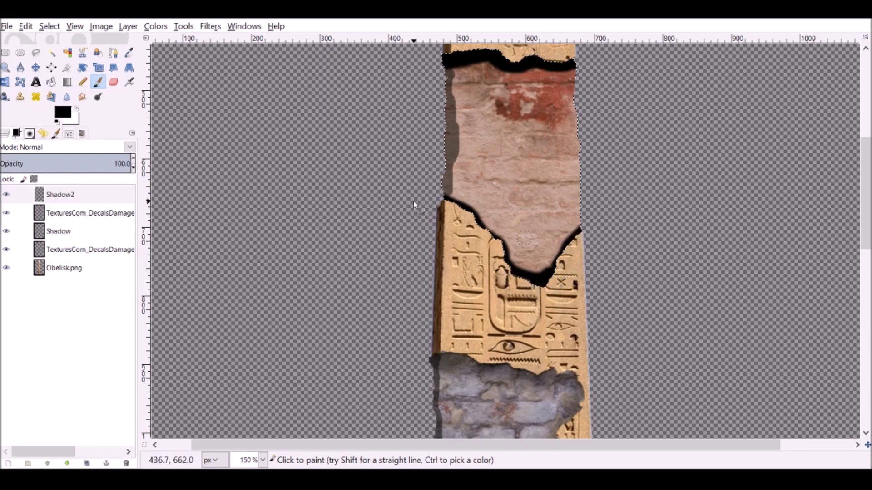
pyautogui.scroll(3, 403, 165)
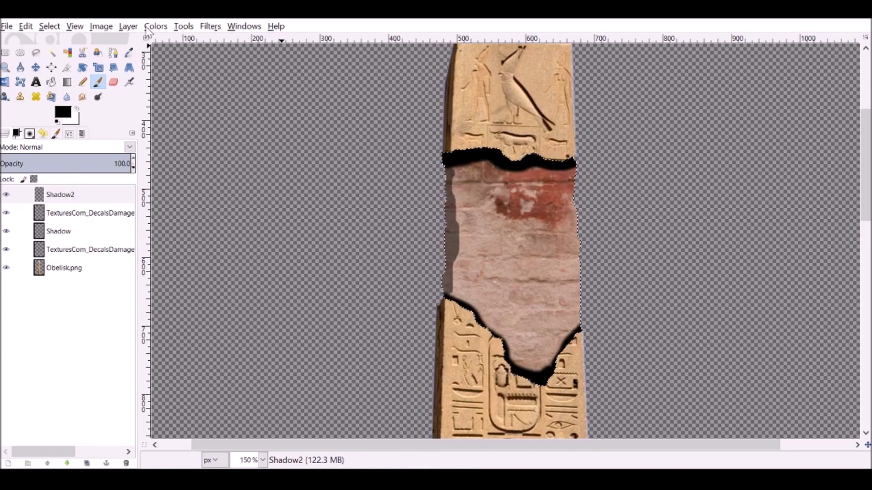
# Blur the black borders on the Shadow2 layer and reduce the layer's opacity to 49.4
pyautogui.click(219, 27)
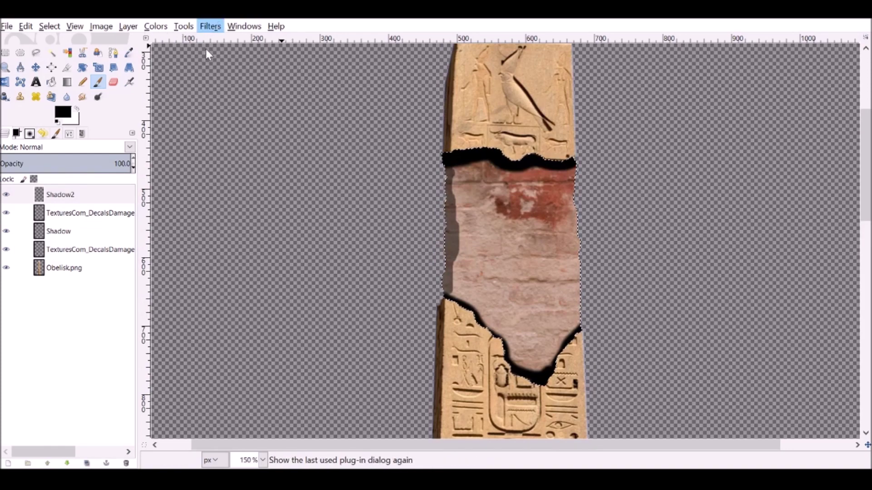
pyautogui.click(285, 59)
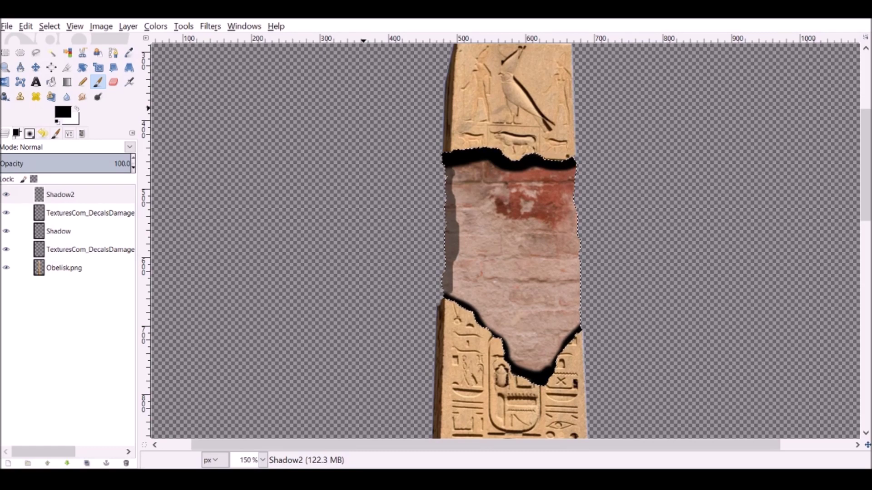
pyautogui.click(364, 290)
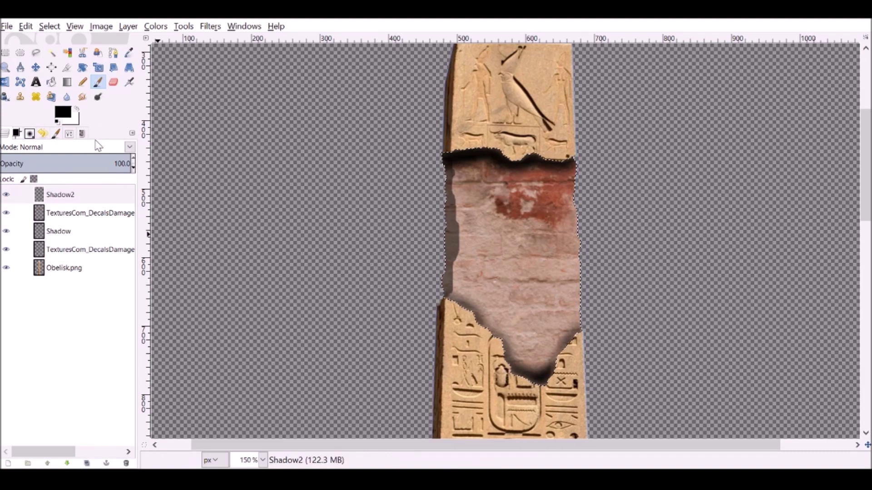
pyautogui.click(88, 163)
pyautogui.moveTo(88, 164); pyautogui.dragTo(63, 164)
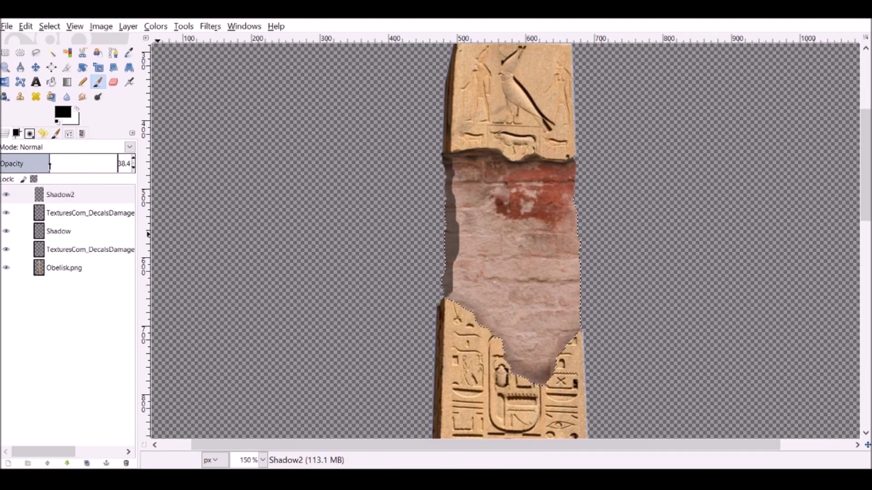
pyautogui.press('-')
pyautogui.press('-')
pyautogui.press('-')
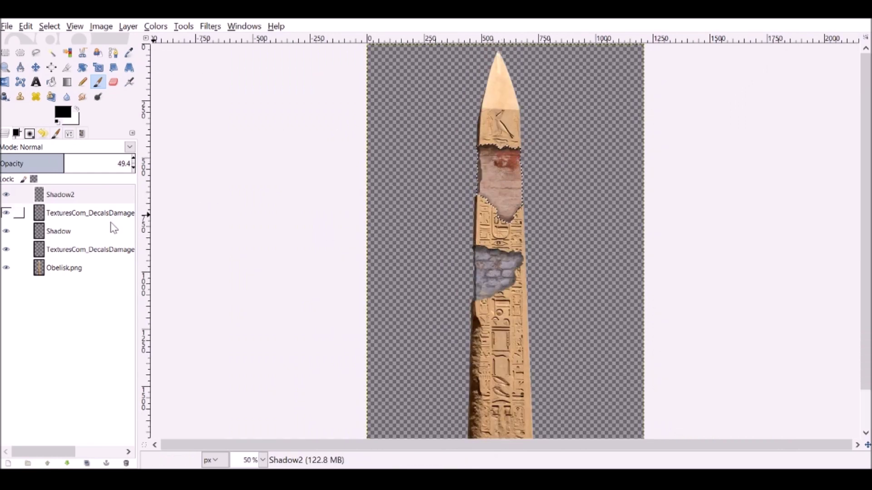
# Merge the Shadow2 and Shadow layers into the brick decals below them, and compare the obelisk with both decals hidden and shown
pyautogui.click(66, 199)
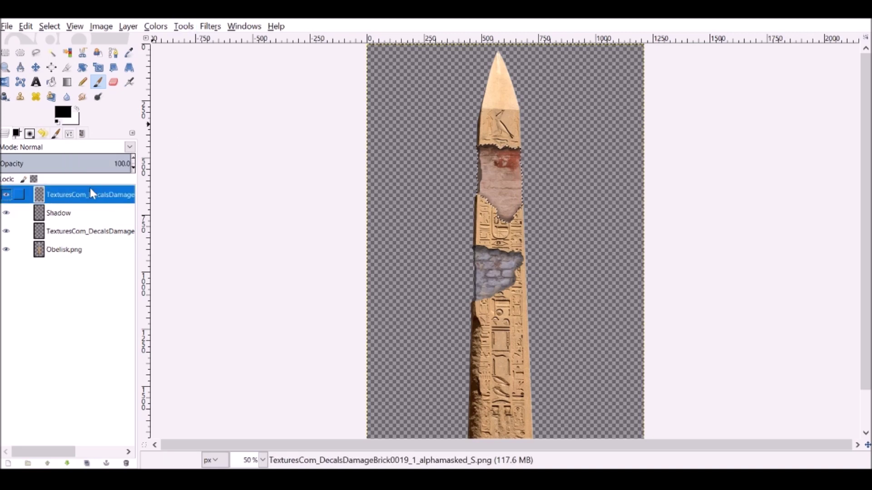
pyautogui.click(67, 227)
pyautogui.click(63, 214)
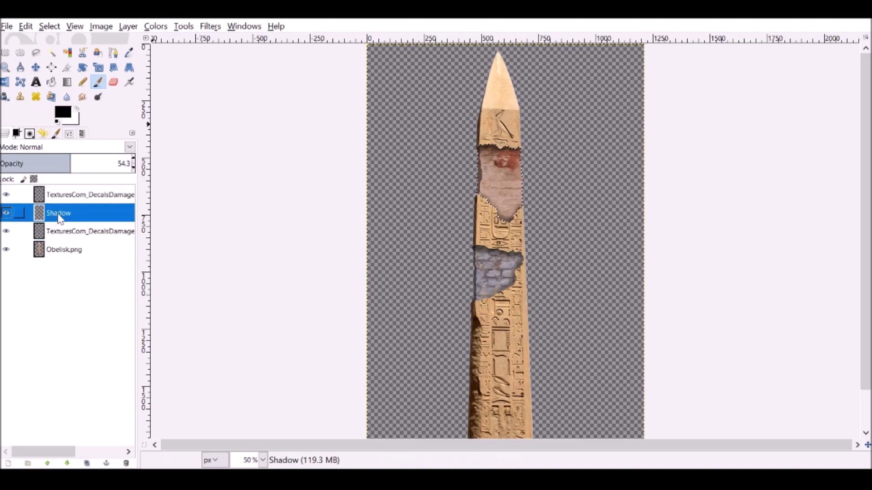
pyautogui.click(73, 199)
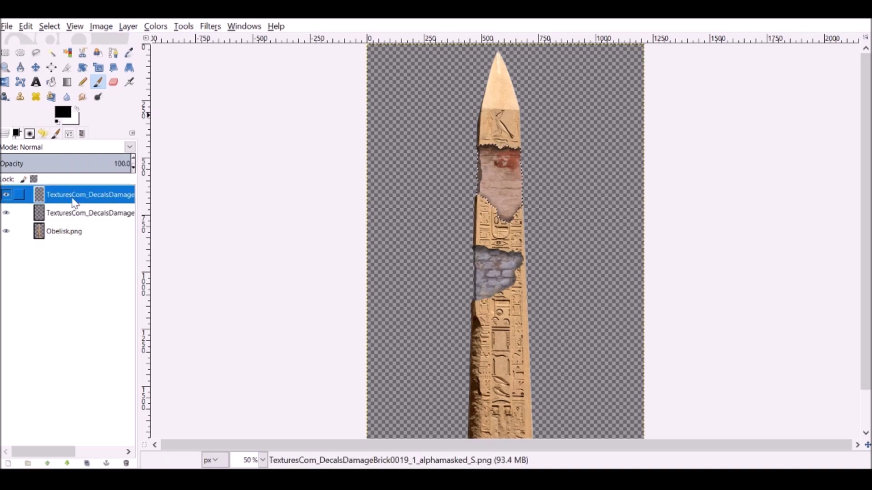
pyautogui.click(6, 195)
pyautogui.click(6, 213)
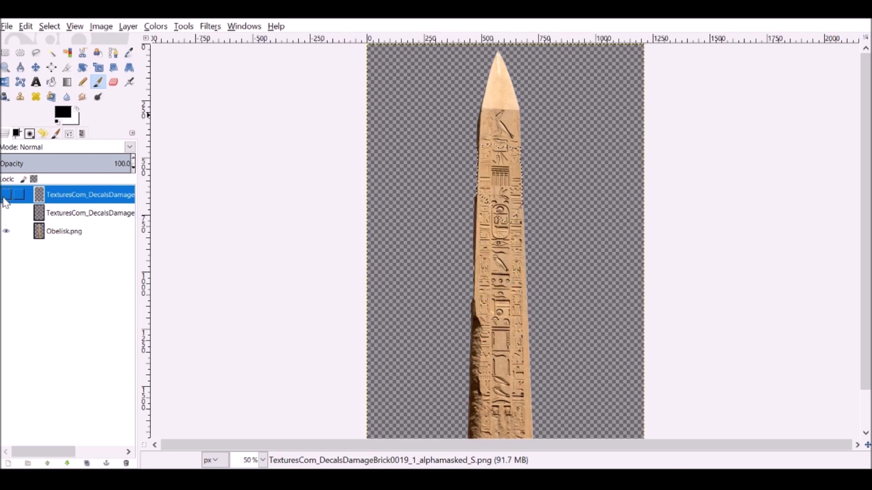
pyautogui.click(6, 213)
pyautogui.click(6, 195)
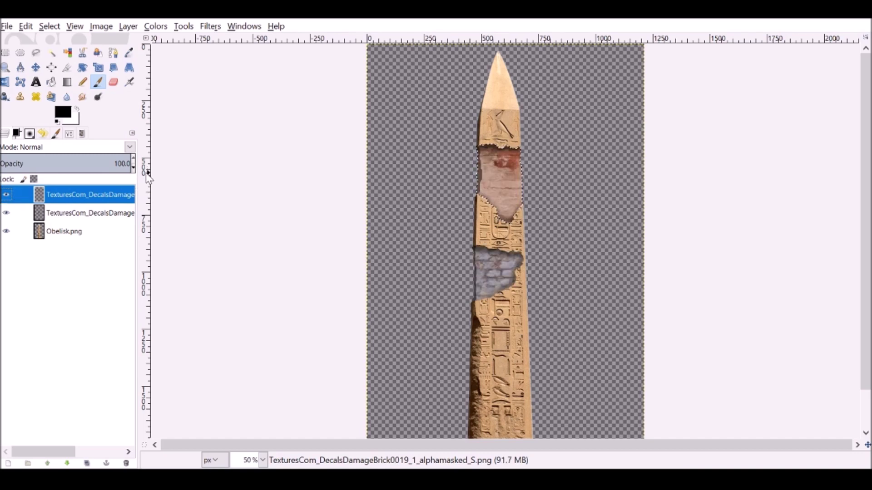
# Colorize the lower grey brick decal to a darker, muted brown tone that matches the obelisk's stone
pyautogui.click(79, 216)
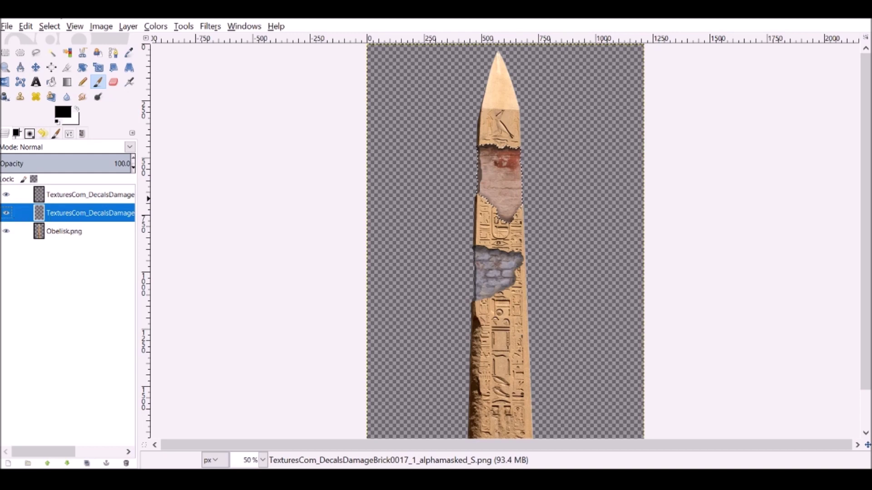
pyautogui.click(157, 27)
pyautogui.click(170, 69)
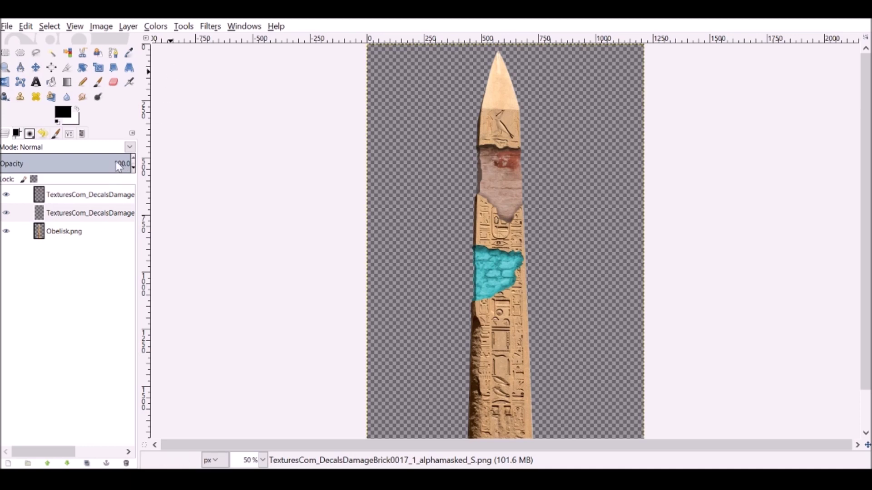
pyautogui.moveTo(105, 160); pyautogui.dragTo(84, 160)
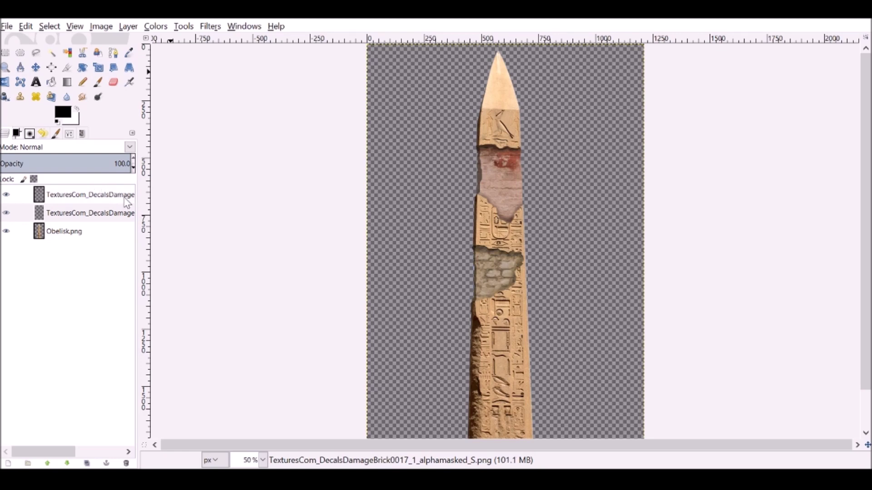
pyautogui.hotkey('ctrl', 'z')
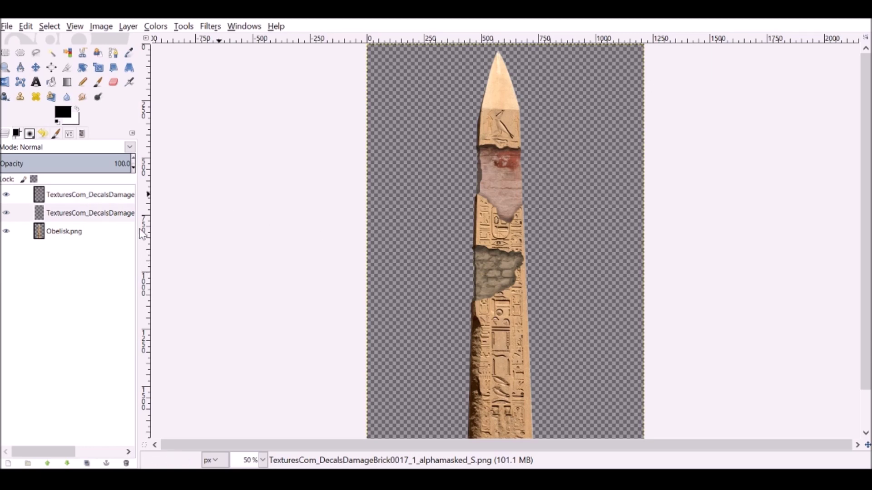
pyautogui.click(112, 214)
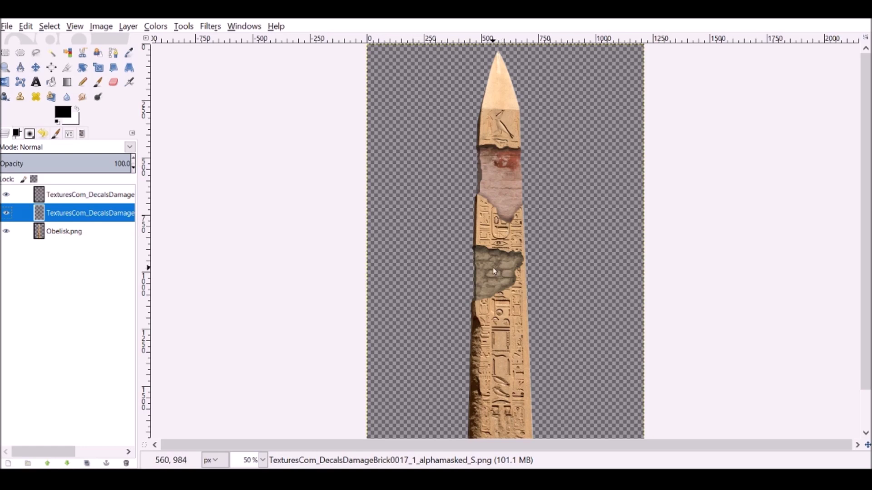
# Colorize the upper red brick decal to a darkened grey-brown that matches the lower brick decal
pyautogui.click(68, 201)
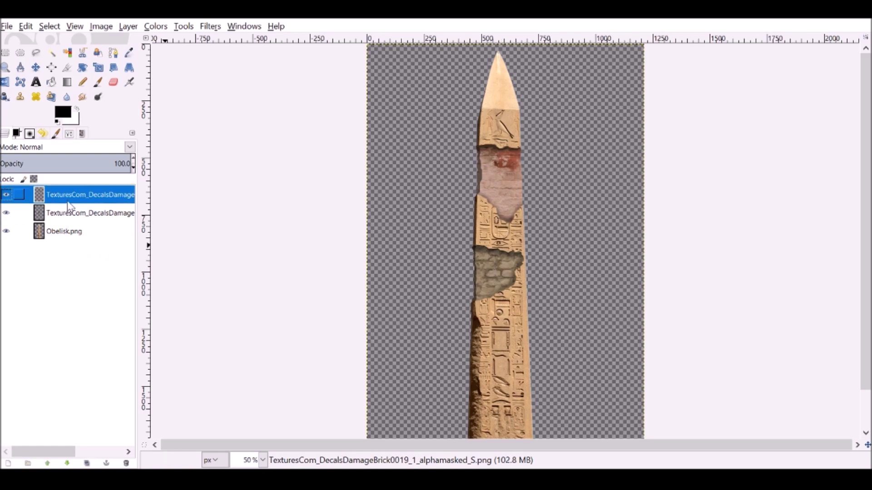
pyautogui.click(155, 26)
pyautogui.click(181, 78)
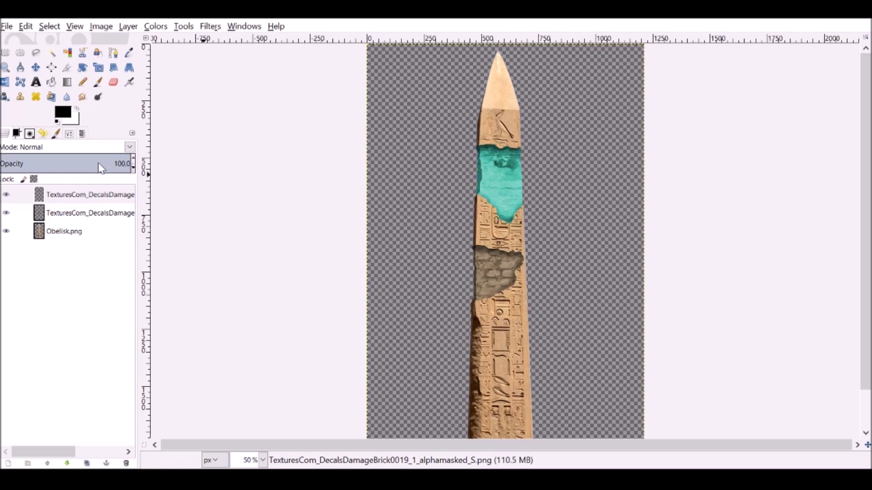
pyautogui.moveTo(86, 164); pyautogui.dragTo(85, 164)
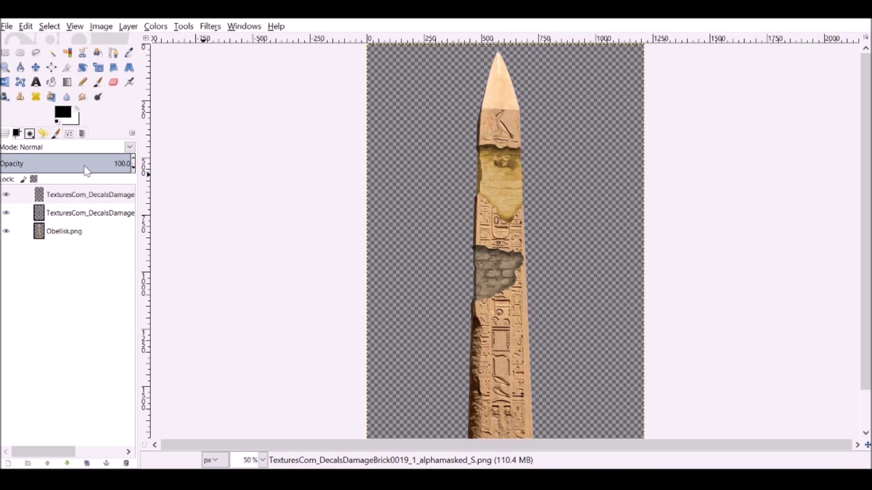
pyautogui.click(123, 178)
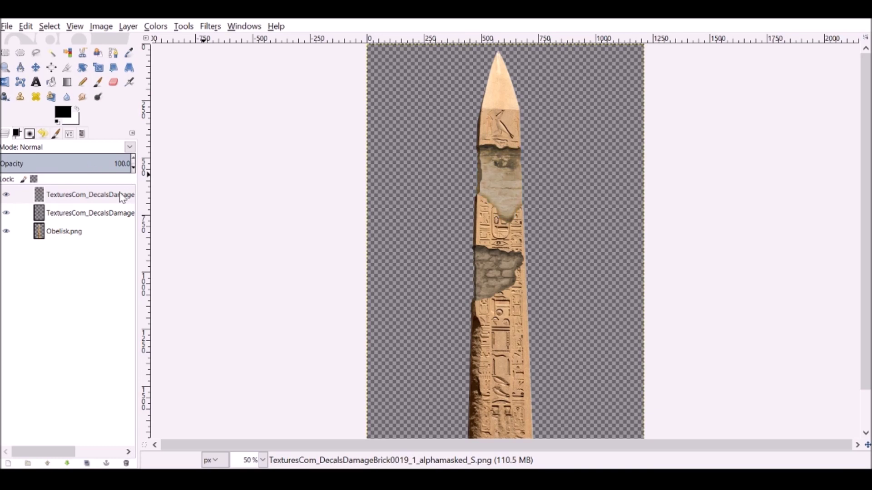
pyautogui.moveTo(101, 193); pyautogui.dragTo(112, 191)
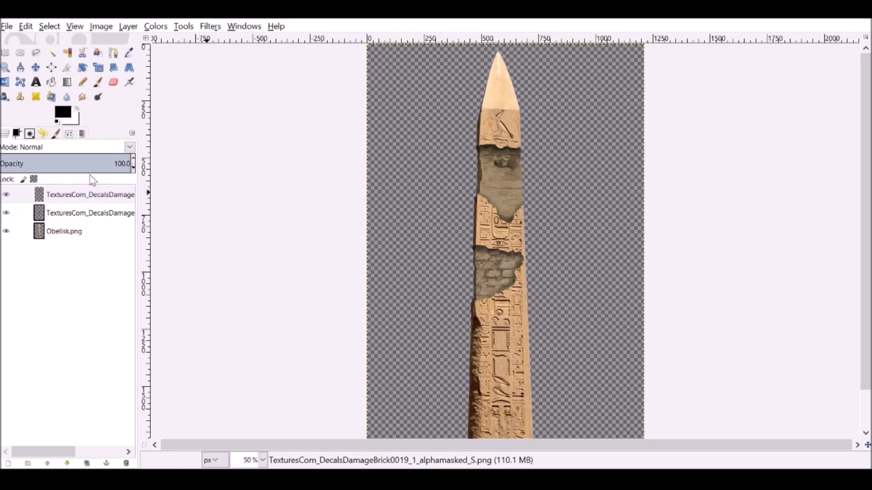
pyautogui.click(93, 195)
# On the Obelisk.png layer, make a freehand selection around the rough, dark left edge of the obelisk's lower half
pyautogui.scroll(-1, 631, 197)
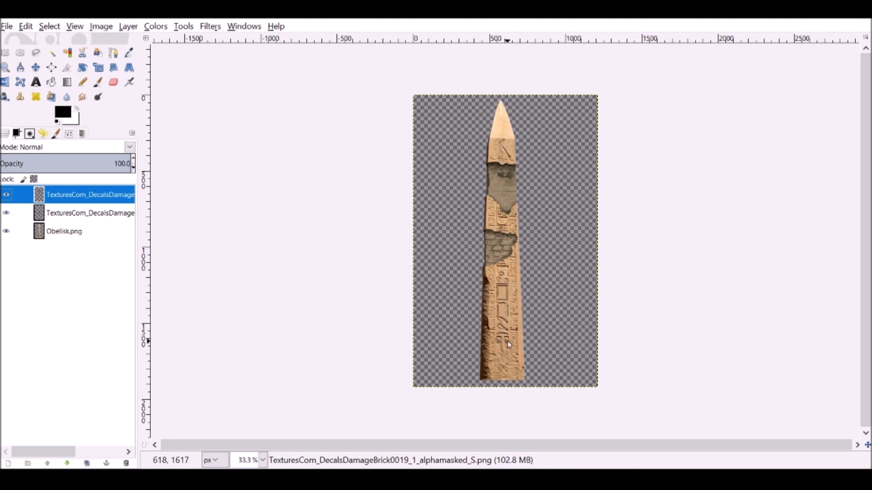
pyautogui.scroll(2, 508, 344)
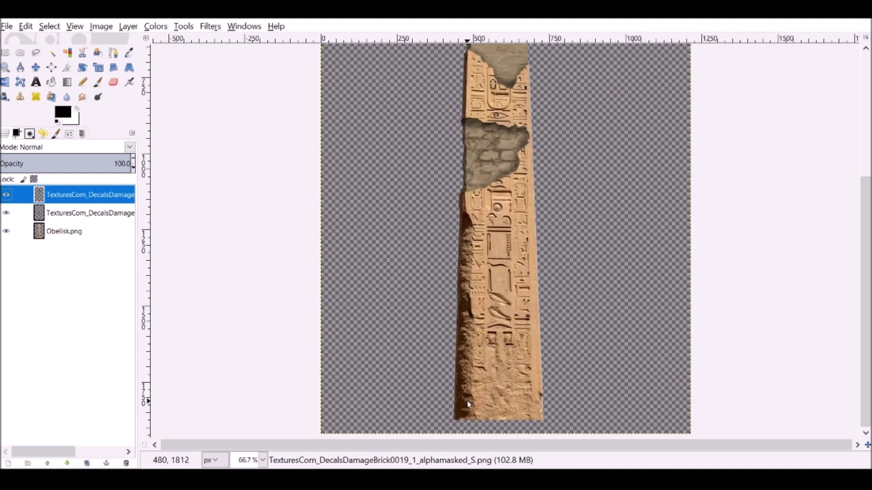
pyautogui.click(84, 241)
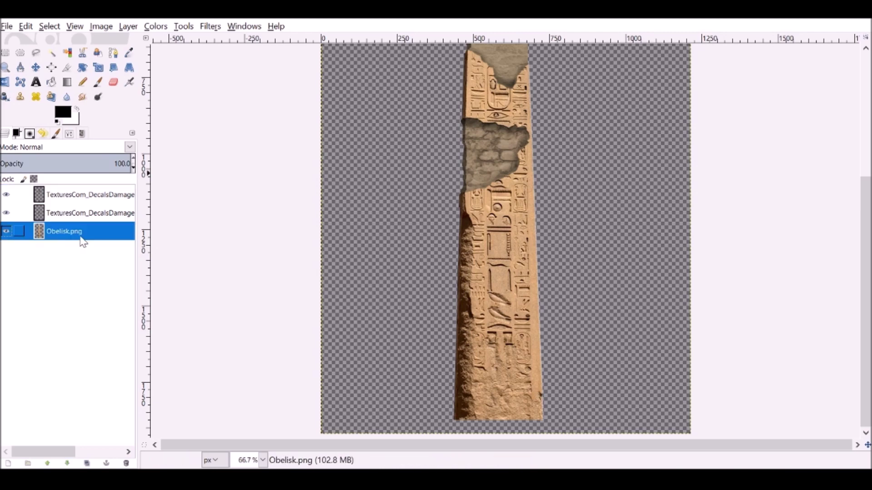
pyautogui.click(37, 53)
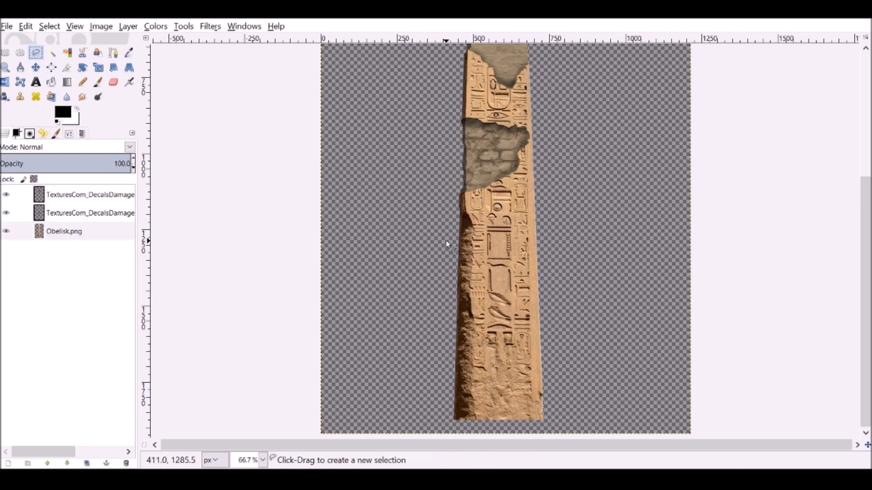
pyautogui.moveTo(454, 228)
pyautogui.mouseDown()
pyautogui.moveTo(433, 242)
pyautogui.moveTo(431, 357)
pyautogui.moveTo(463, 426)
pyautogui.moveTo(474, 425)
pyautogui.moveTo(483, 402)
pyautogui.moveTo(479, 238)
pyautogui.mouseUp()
pyautogui.click(452, 227)
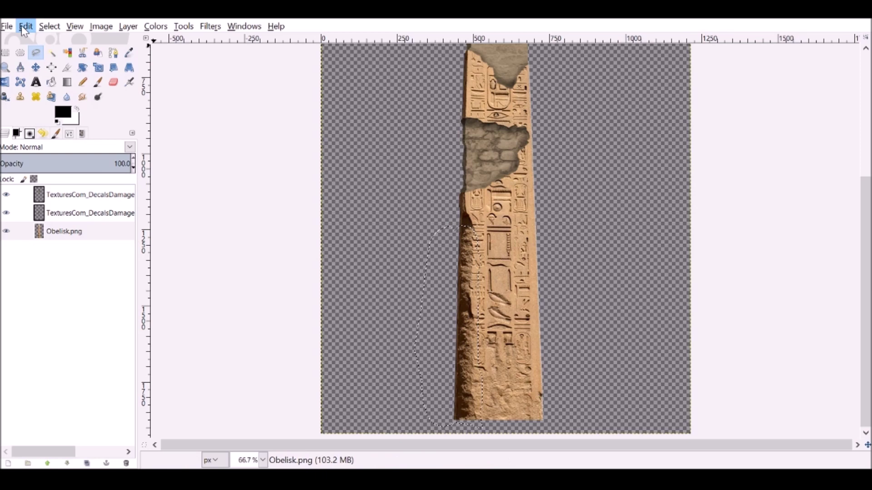
# Copy the selected rough edge and paste it as a new layer above Obelisk.png
pyautogui.click(21, 26)
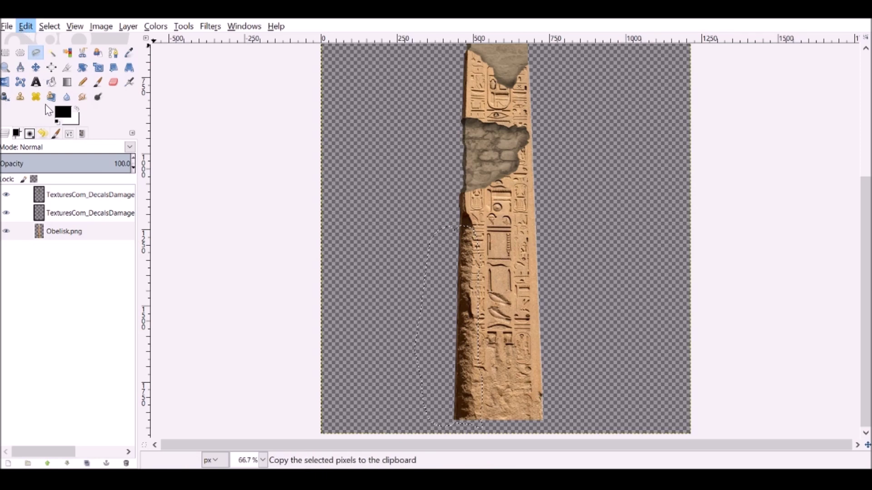
pyautogui.click(48, 110)
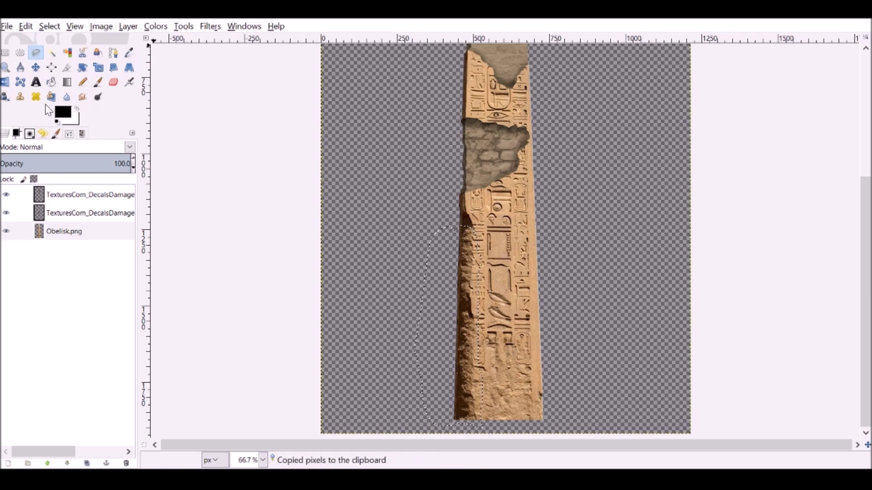
pyautogui.click(25, 28)
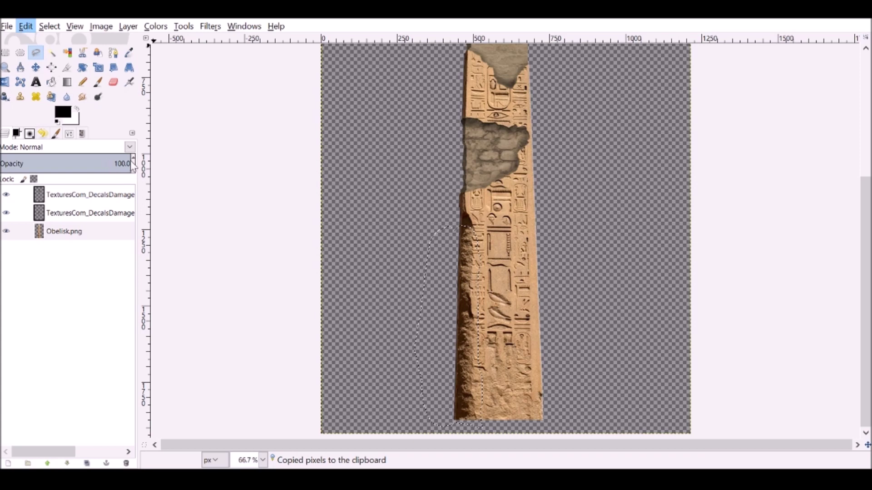
pyautogui.click(225, 177)
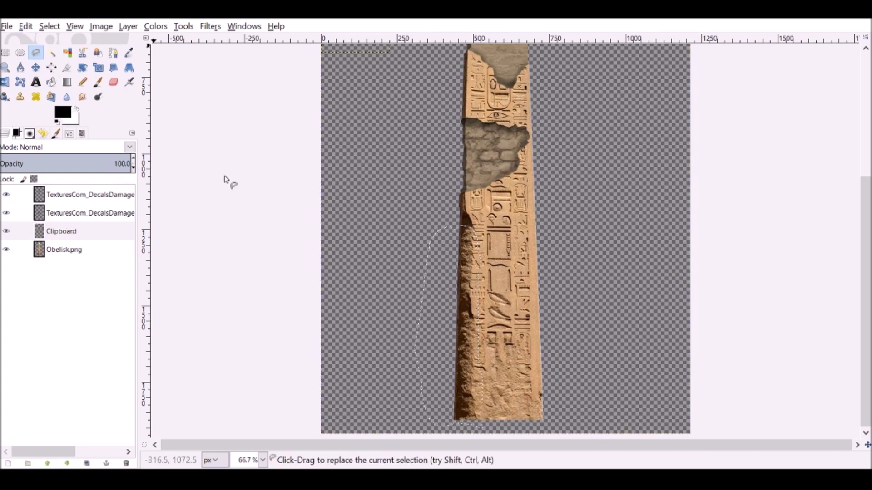
pyautogui.scroll(5, 364, 91)
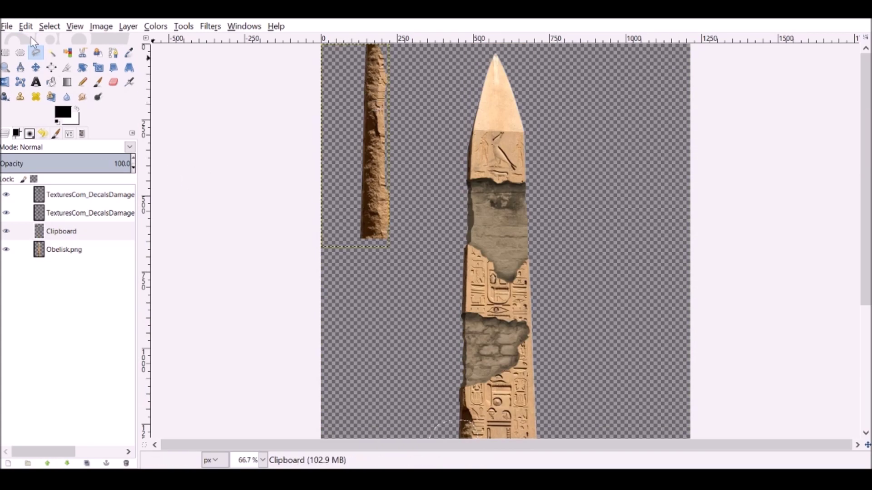
# Move the pasted rough-edge strip onto the right side of the obelisk's lower half, level with the original edge
pyautogui.moveTo(366, 106); pyautogui.dragTo(474, 325)
pyautogui.scroll(-5, 464, 302)
pyautogui.moveTo(481, 237); pyautogui.dragTo(433, 321)
pyautogui.moveTo(442, 269); pyautogui.dragTo(449, 269)
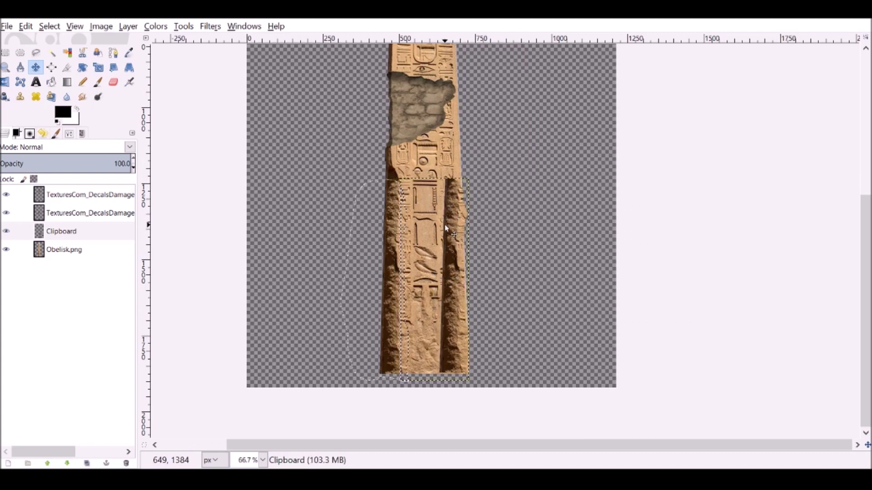
pyautogui.moveTo(454, 213); pyautogui.dragTo(452, 214)
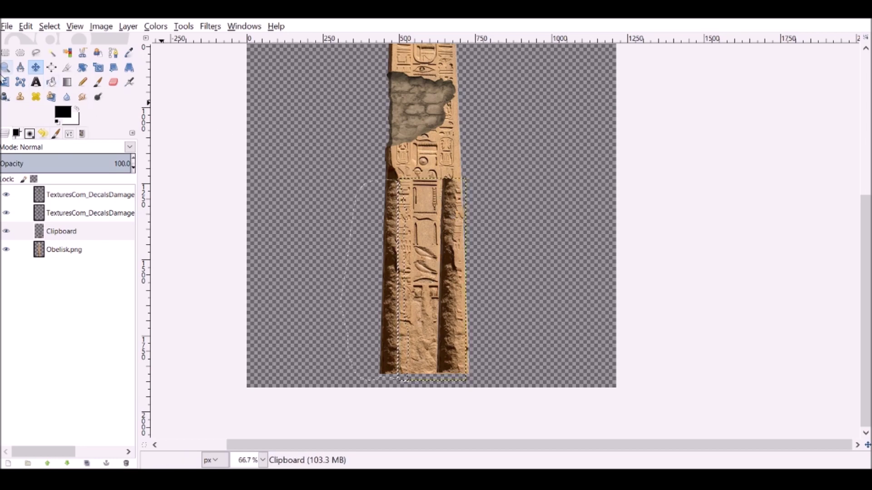
# Clear the selection and rename the Clipboard layer as Edge
pyautogui.click(20, 82)
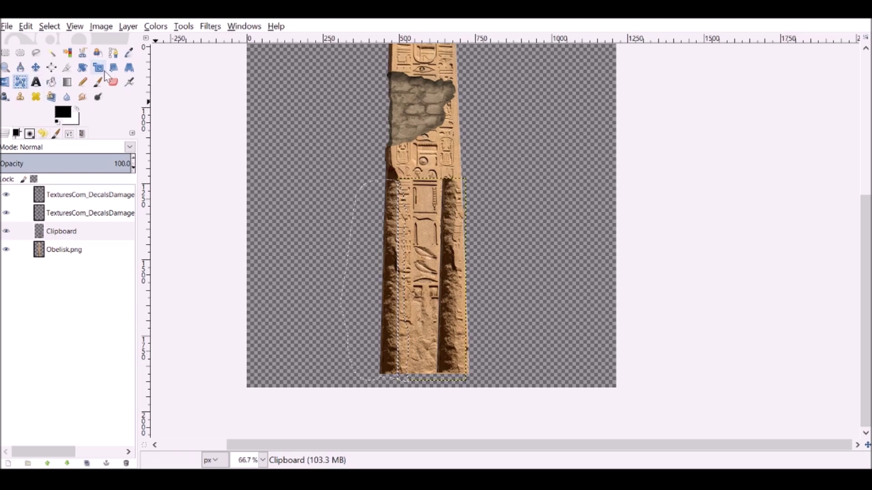
pyautogui.click(49, 26)
pyautogui.click(66, 57)
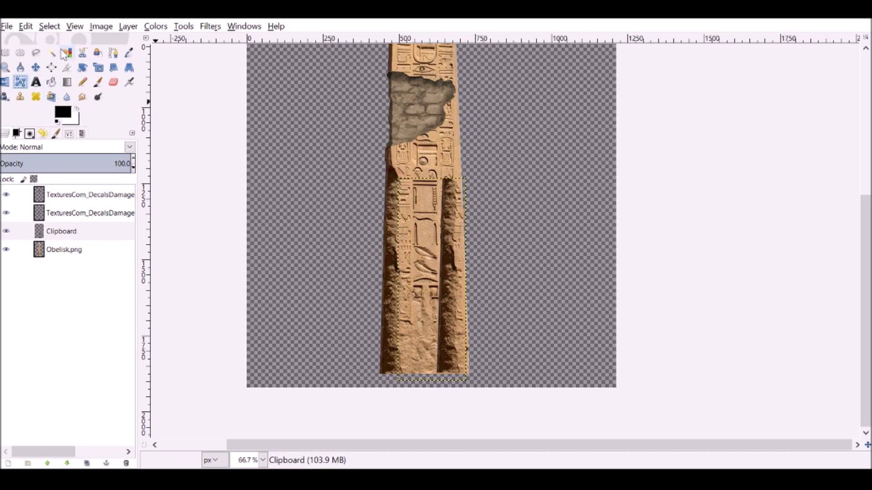
pyautogui.click(61, 232)
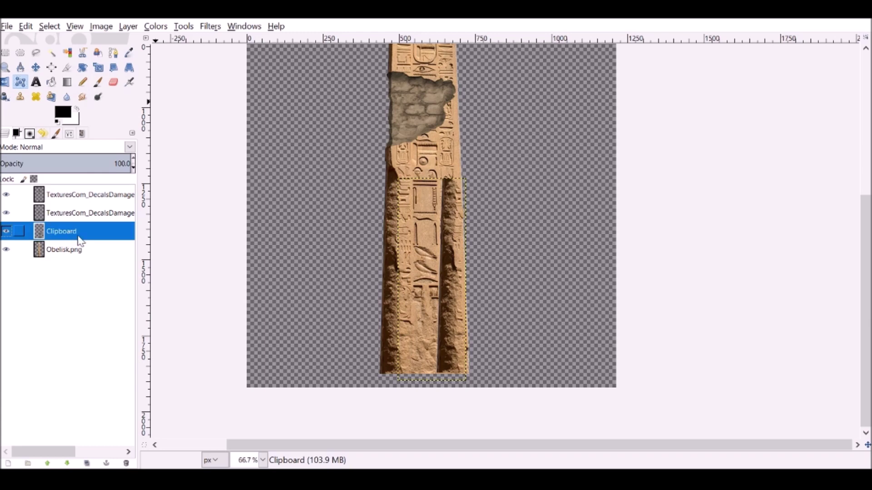
pyautogui.doubleClick(62, 231)
pyautogui.write('Edge')
pyautogui.press('Return')
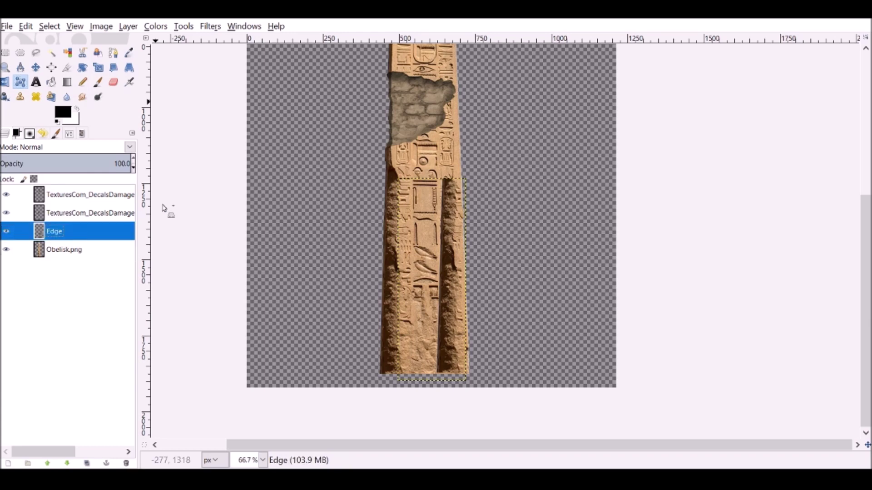
# Draw a closed Cage Transform outline with several points around the Edge layer's strip on the obelisk's right side
pyautogui.click(495, 182)
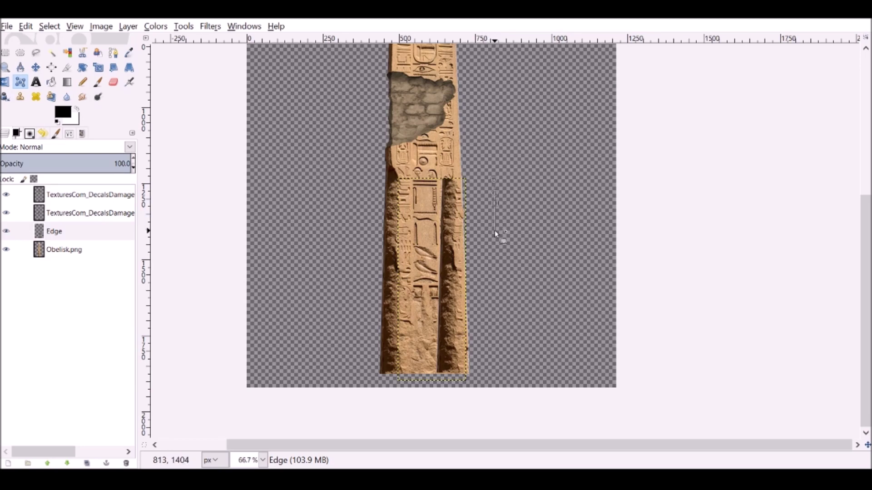
pyautogui.click(495, 250)
pyautogui.click(494, 319)
pyautogui.click(492, 381)
pyautogui.click(472, 388)
pyautogui.click(426, 385)
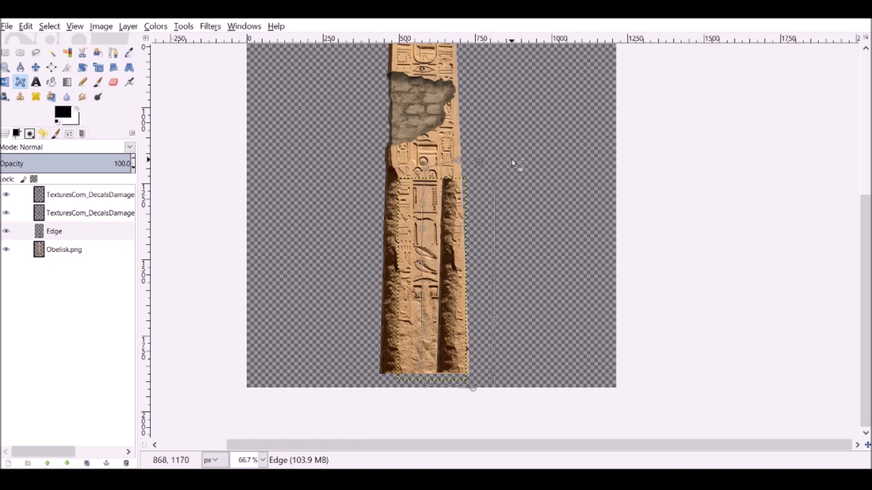
pyautogui.click(494, 179)
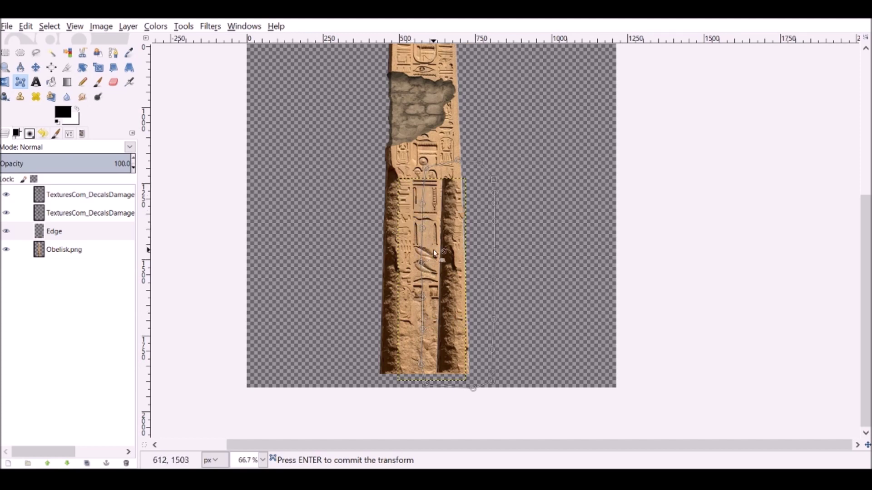
# Pull the cage's upper points inward so the top of the Edge strip leans toward the obelisk's centre
pyautogui.scroll(4, 436, 193)
pyautogui.scroll(-3, 436, 193)
pyautogui.scroll(1, 436, 192)
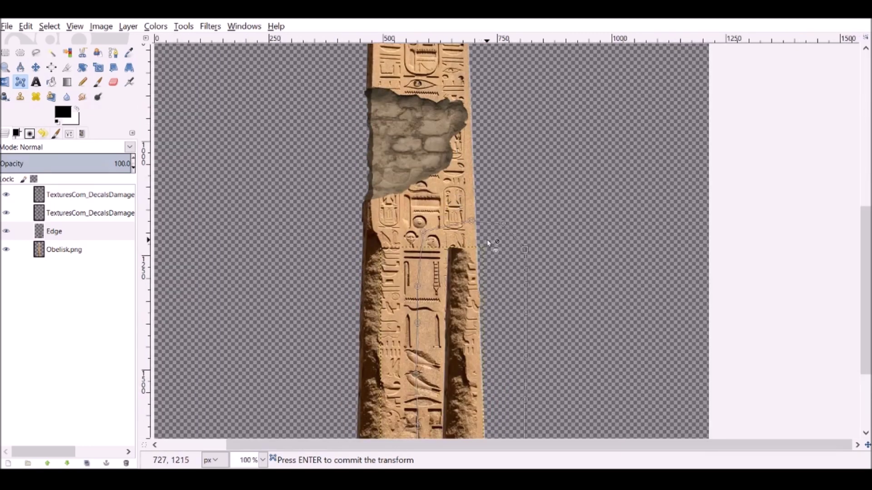
pyautogui.scroll(-3, 486, 240)
pyautogui.moveTo(418, 162); pyautogui.dragTo(391, 162)
pyautogui.moveTo(423, 109); pyautogui.dragTo(386, 109)
pyautogui.moveTo(471, 97); pyautogui.dragTo(434, 103)
pyautogui.moveTo(504, 100); pyautogui.dragTo(465, 97)
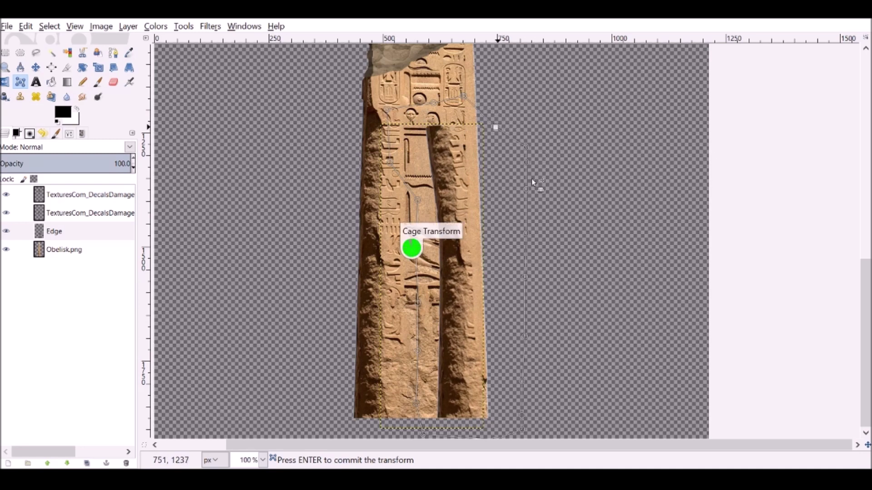
pyautogui.moveTo(527, 147); pyautogui.dragTo(509, 147)
# Shift the cage's middle and lower points outward to bend the Edge strip toward the obelisk's right border
pyautogui.moveTo(527, 233); pyautogui.dragTo(589, 234)
pyautogui.moveTo(416, 251); pyautogui.dragTo(475, 255)
pyautogui.moveTo(525, 344); pyautogui.dragTo(576, 334)
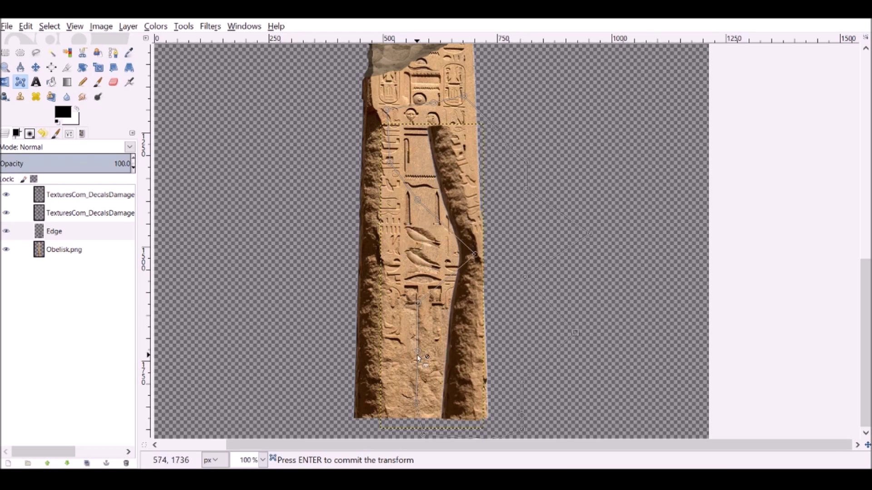
pyautogui.moveTo(463, 97); pyautogui.dragTo(449, 95)
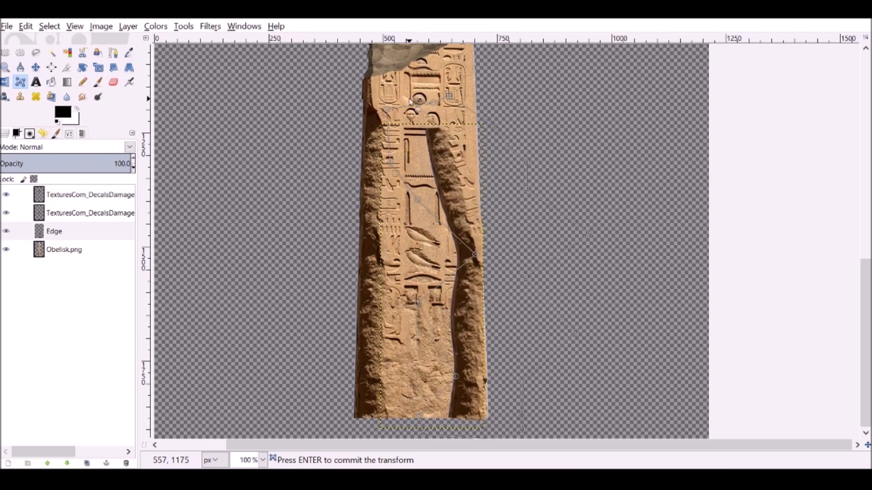
# Reshape the upper cage points to curl the Edge strip's top end inward and lower, and commit the cage transform
pyautogui.moveTo(495, 129); pyautogui.dragTo(508, 168)
pyautogui.moveTo(417, 199); pyautogui.dragTo(440, 178)
pyautogui.moveTo(390, 162); pyautogui.dragTo(414, 199)
pyautogui.moveTo(387, 110); pyautogui.dragTo(383, 162)
pyautogui.moveTo(437, 104); pyautogui.dragTo(419, 105)
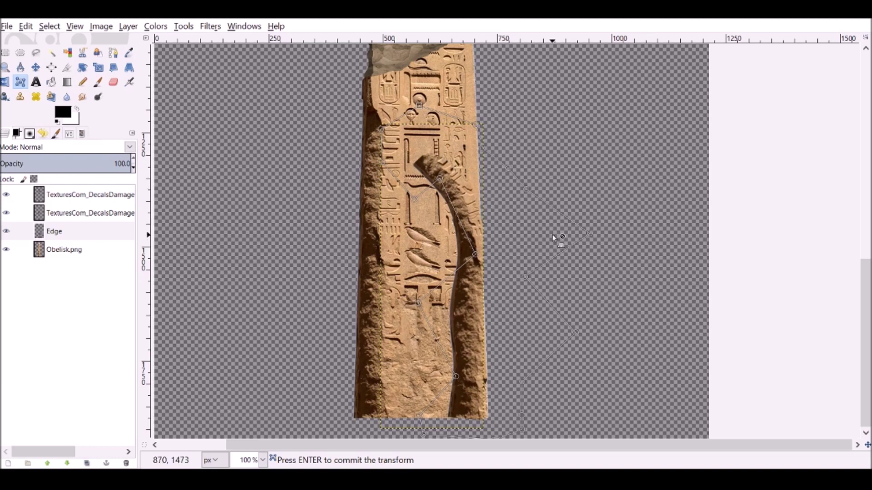
pyautogui.press('Return')
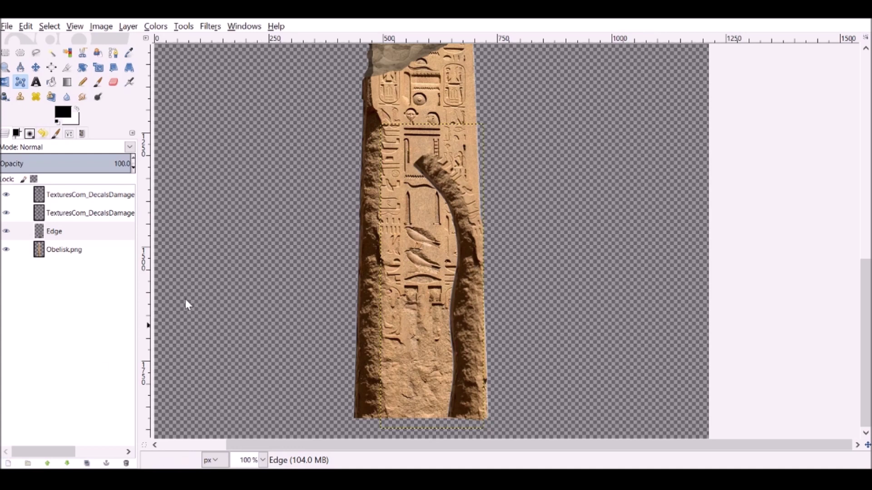
# Add a new transparent layer named Blk between the Edge and Obelisk.png layers
pyautogui.moveTo(56, 233); pyautogui.dragTo(55, 258)
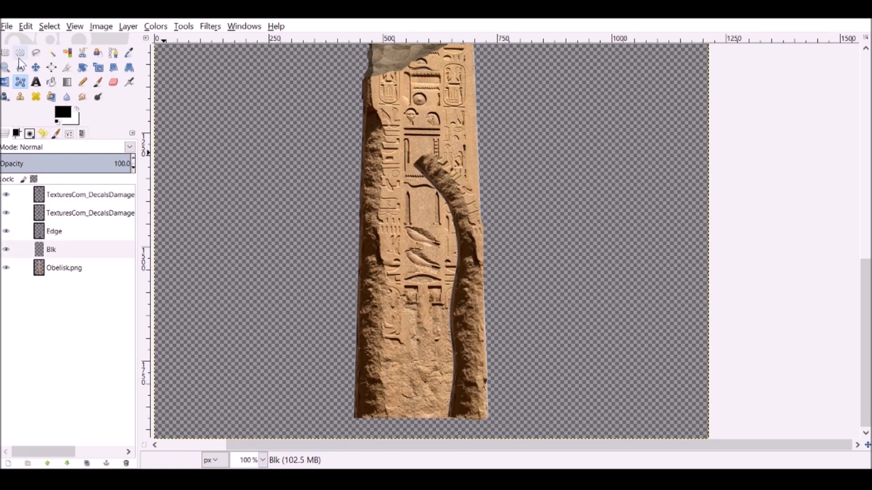
# Outline a freehand selection on the Blk layer around the opening between the curled Edge strip and the obelisk's lower left side
pyautogui.click(37, 54)
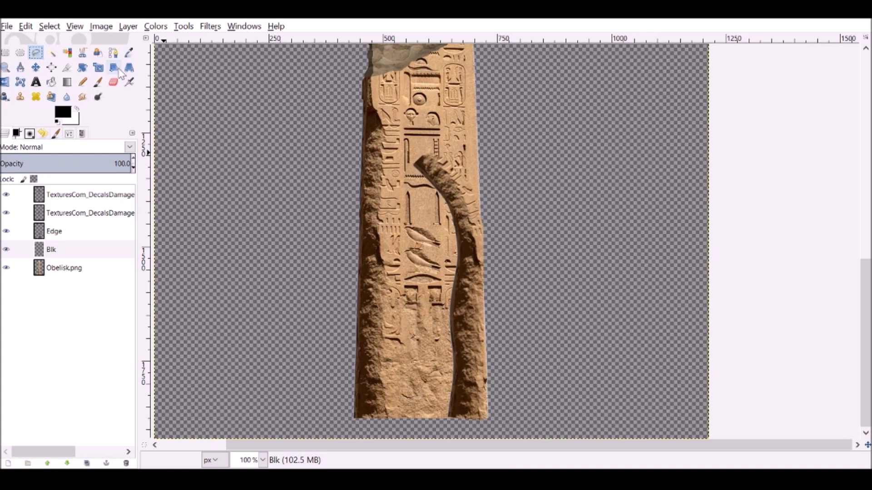
pyautogui.click(422, 163)
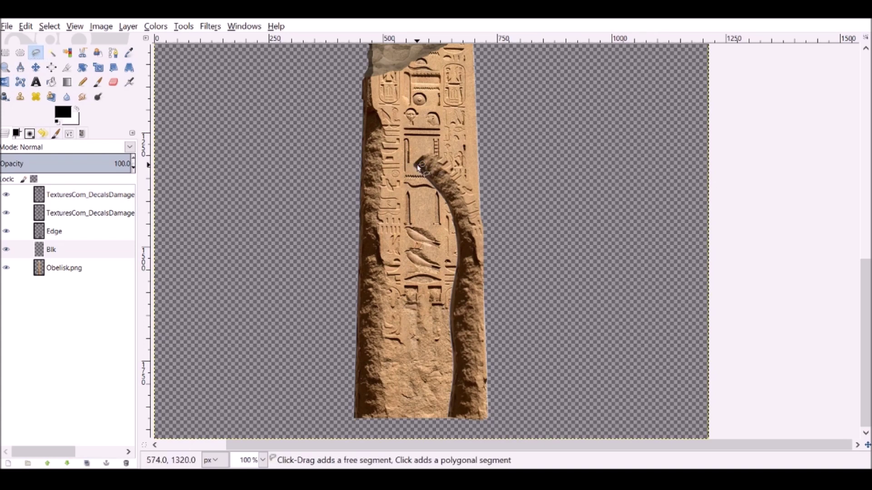
pyautogui.moveTo(412, 177)
pyautogui.mouseDown()
pyautogui.moveTo(399, 202)
pyautogui.moveTo(401, 430)
pyautogui.mouseUp()
pyautogui.press('Return')
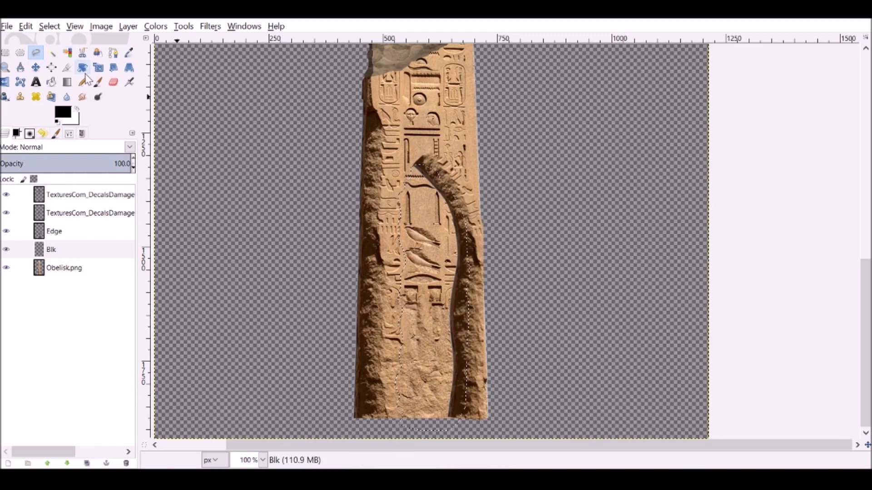
# Fill the outlined opening with black on the Blk layer and clear the selection
pyautogui.click(52, 83)
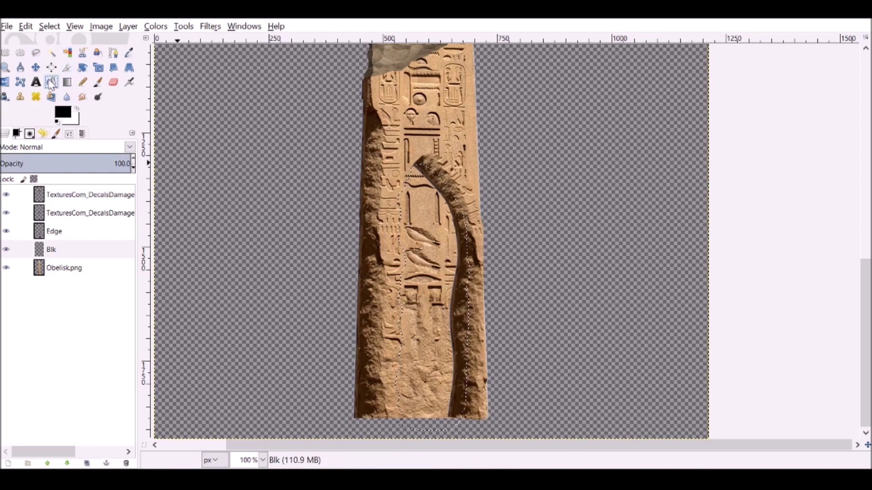
pyautogui.click(436, 216)
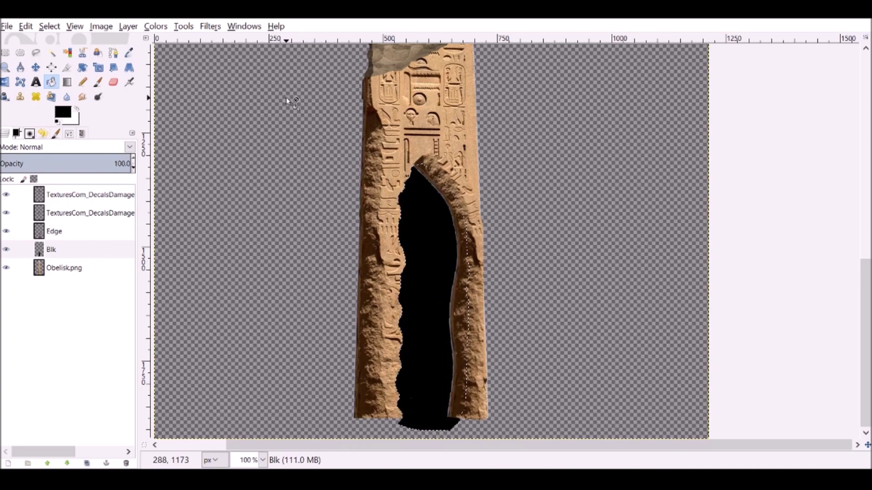
pyautogui.click(50, 26)
pyautogui.click(77, 42)
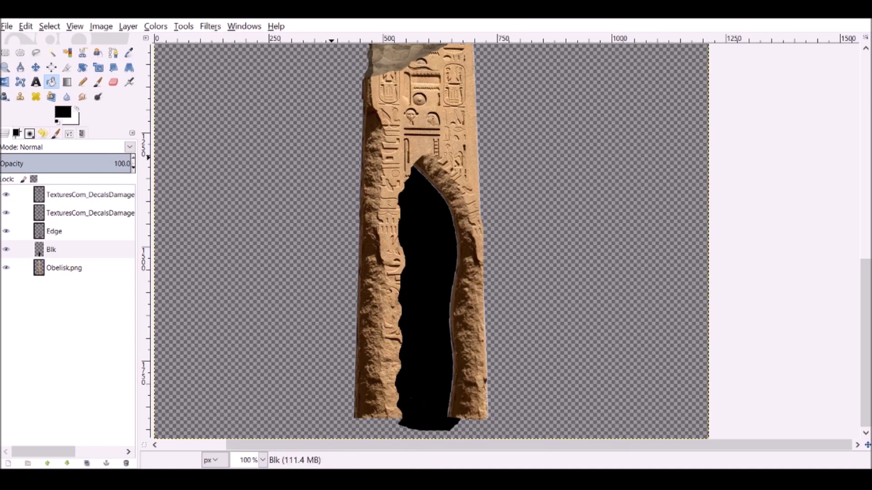
pyautogui.click(405, 374)
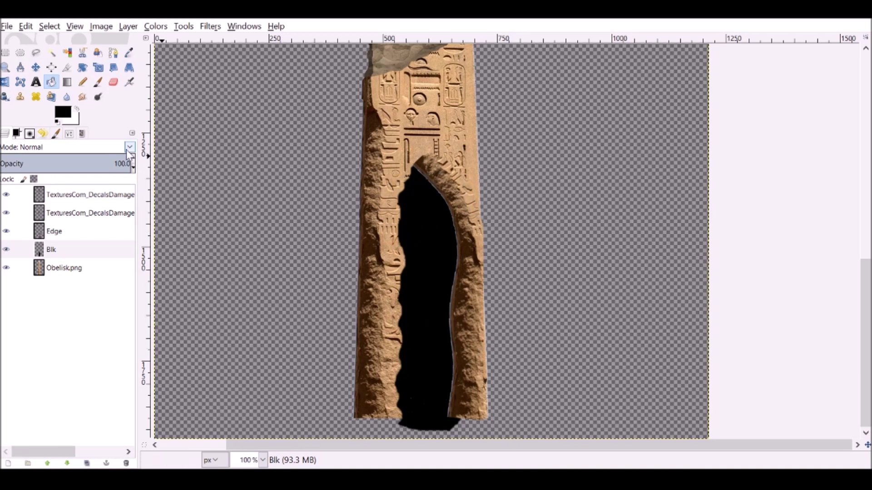
# Erase the outer side of the strip on the Edge layer so its rough texture blends into the obelisk's right face
pyautogui.press('pageup')
pyautogui.click(113, 82)
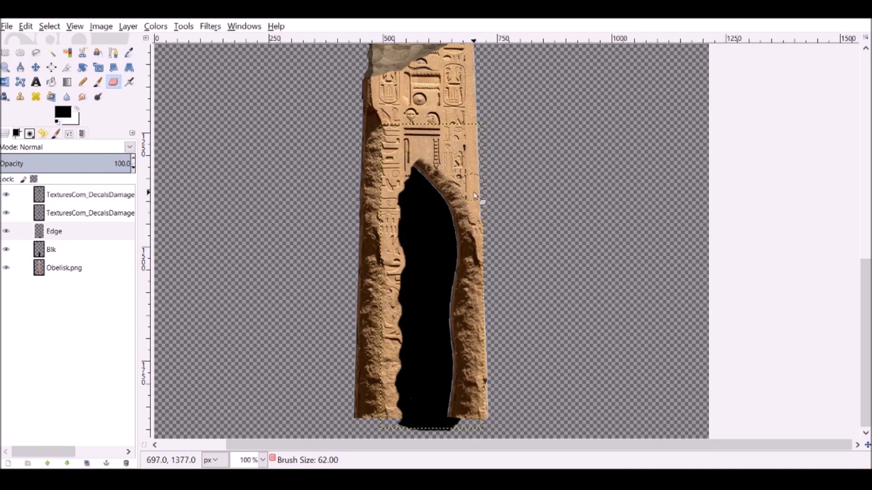
pyautogui.moveTo(483, 236)
pyautogui.mouseDown()
pyautogui.moveTo(489, 376)
pyautogui.moveTo(477, 400)
pyautogui.mouseUp()
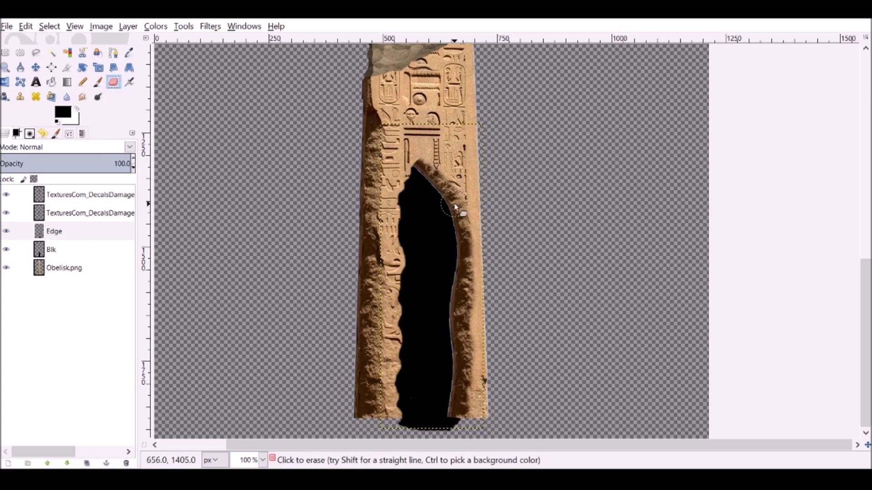
# Review the whole damaged obelisk and start exporting the composite image
pyautogui.scroll(5, 429, 172)
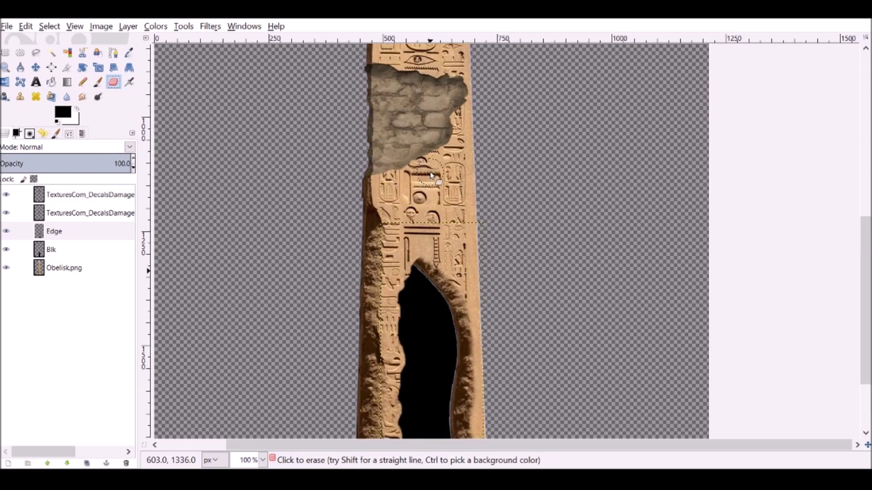
pyautogui.scroll(10, 454, 130)
pyautogui.scroll(-5, 453, 130)
pyautogui.keyDown('ctrl'); pyautogui.scroll(-3, 437, 102); pyautogui.keyUp('ctrl')
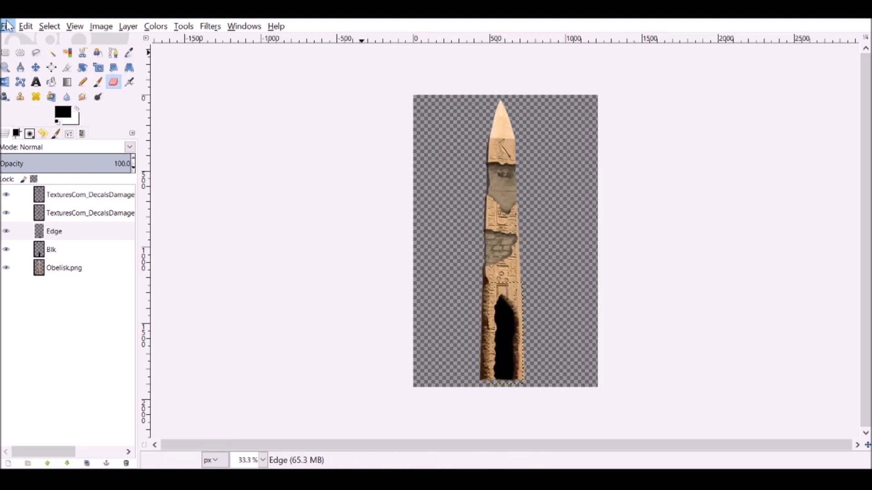
pyautogui.click(8, 25)
pyautogui.click(43, 200)
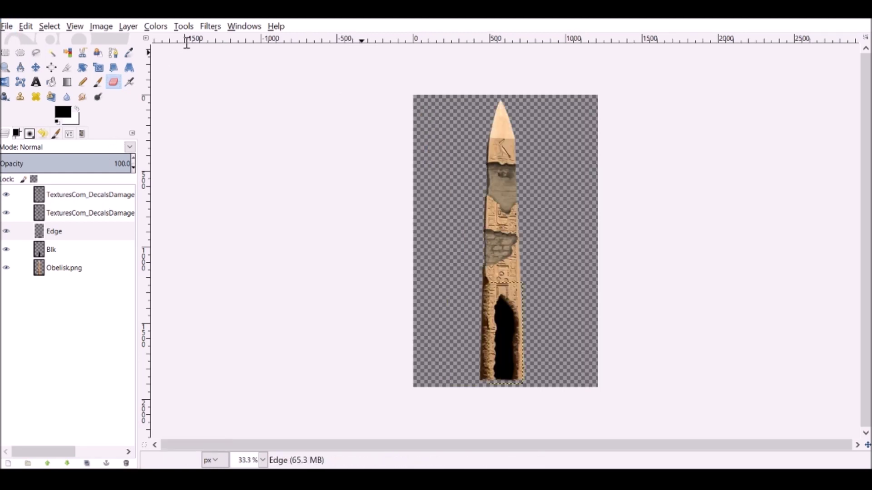